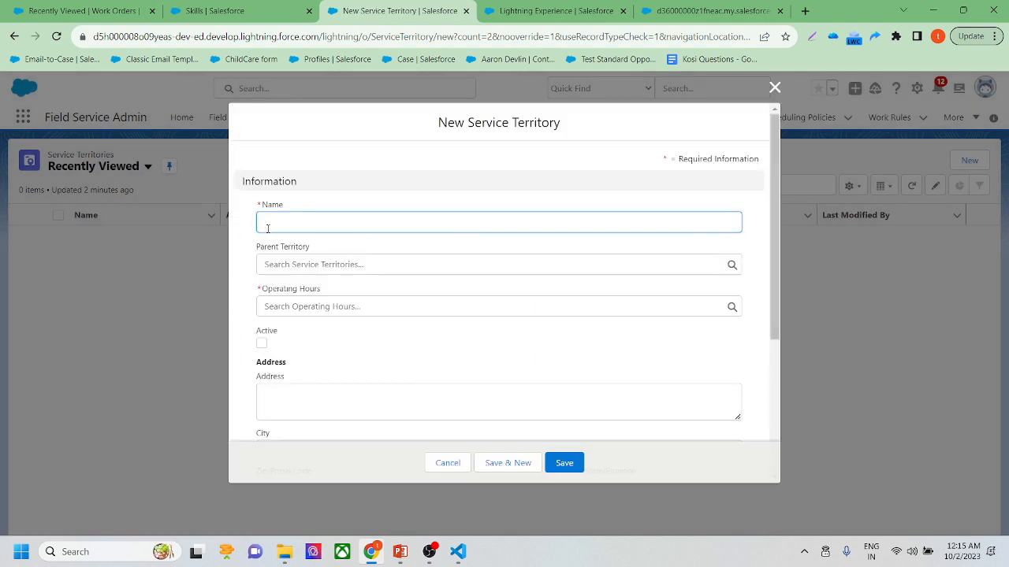
# Name the new service territory "Agra Ter".
pyautogui.write('a')
pyautogui.press('BackSpace')
pyautogui.write('Agra Ter')
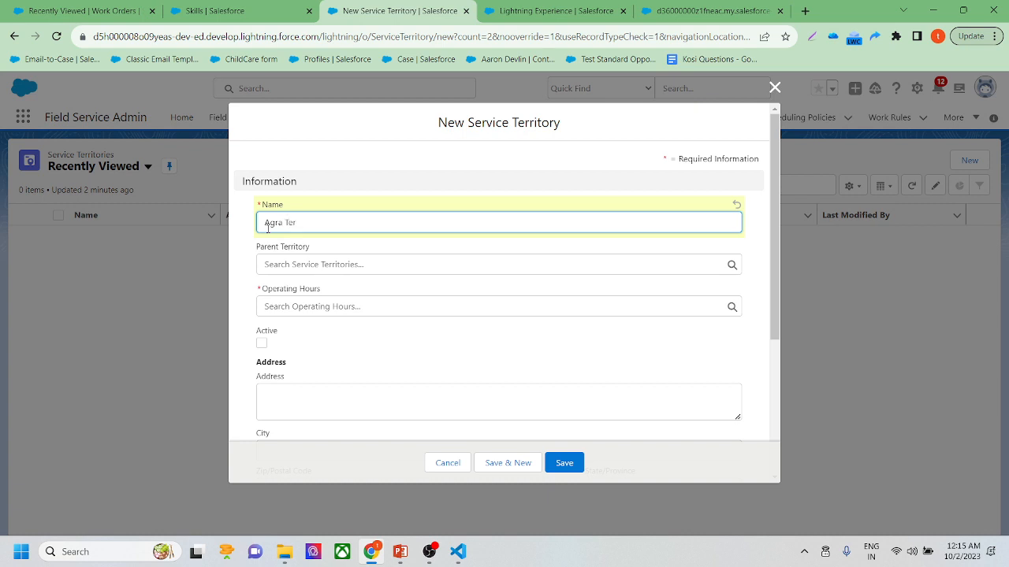
# Start a new parent territory named "Up" with General Hours as its operating hours, and mark it active.
pyautogui.click(329, 265)
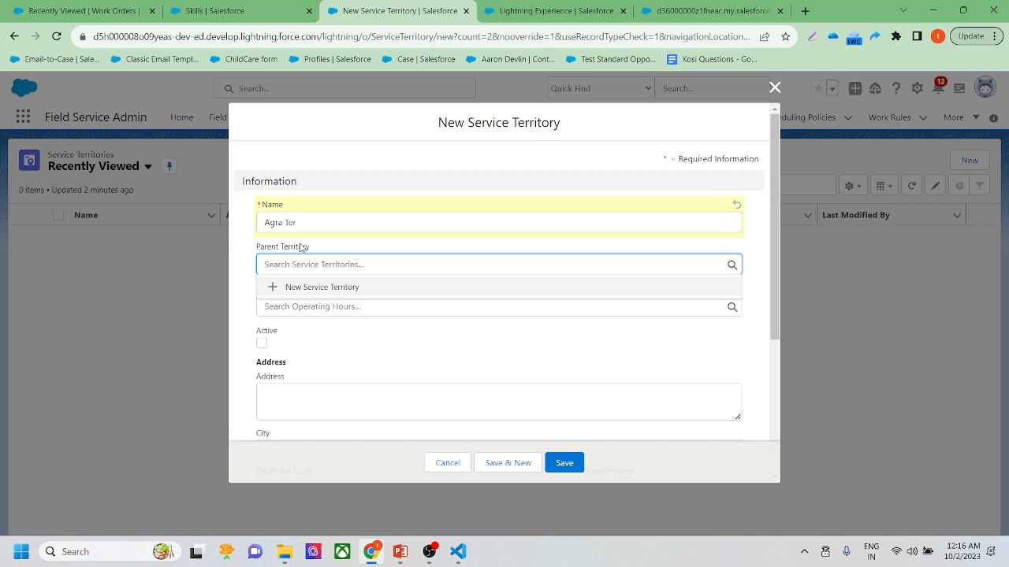
pyautogui.click(323, 288)
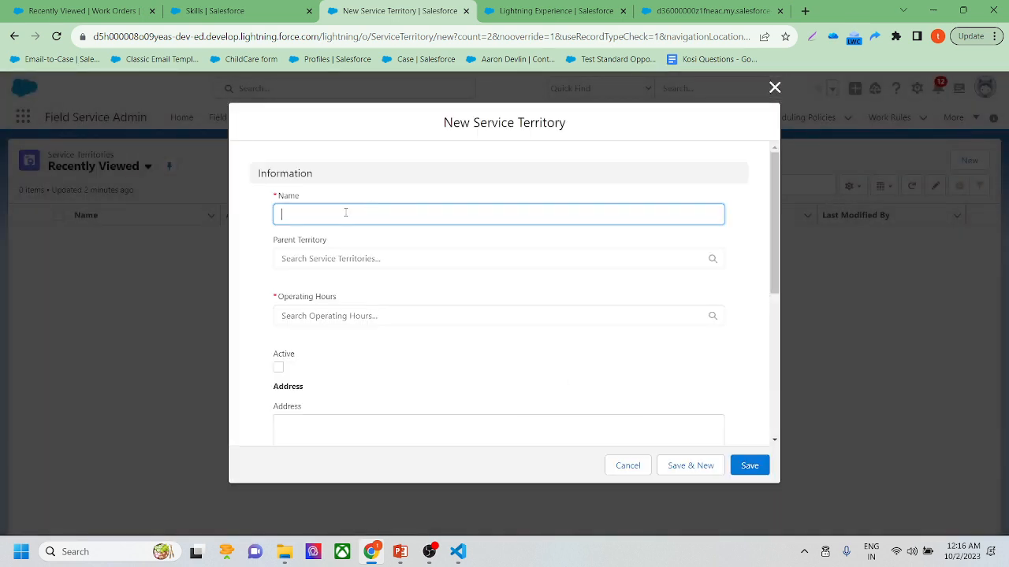
pyautogui.click(344, 214)
pyautogui.write('Up')
pyautogui.click(350, 316)
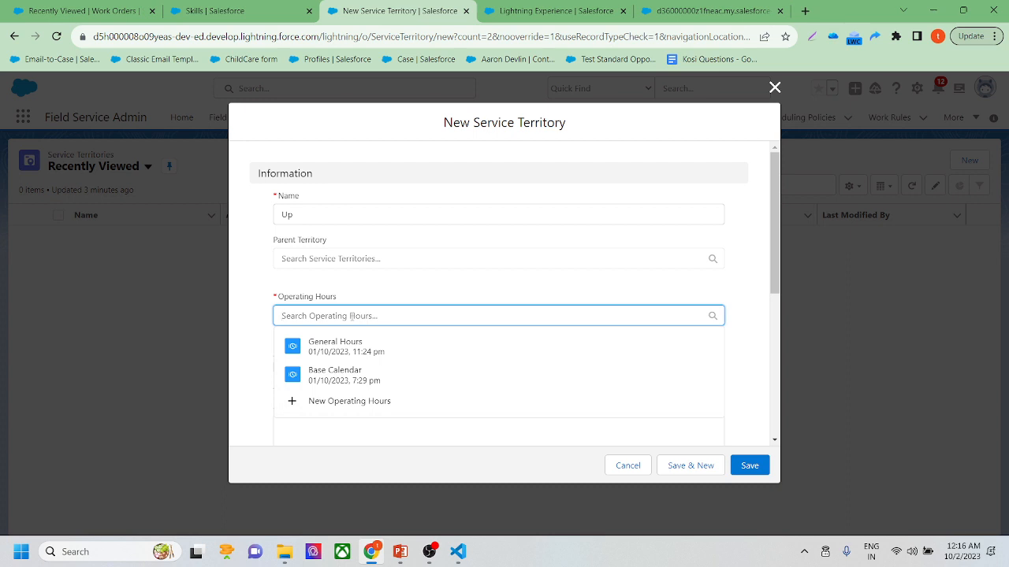
pyautogui.click(352, 355)
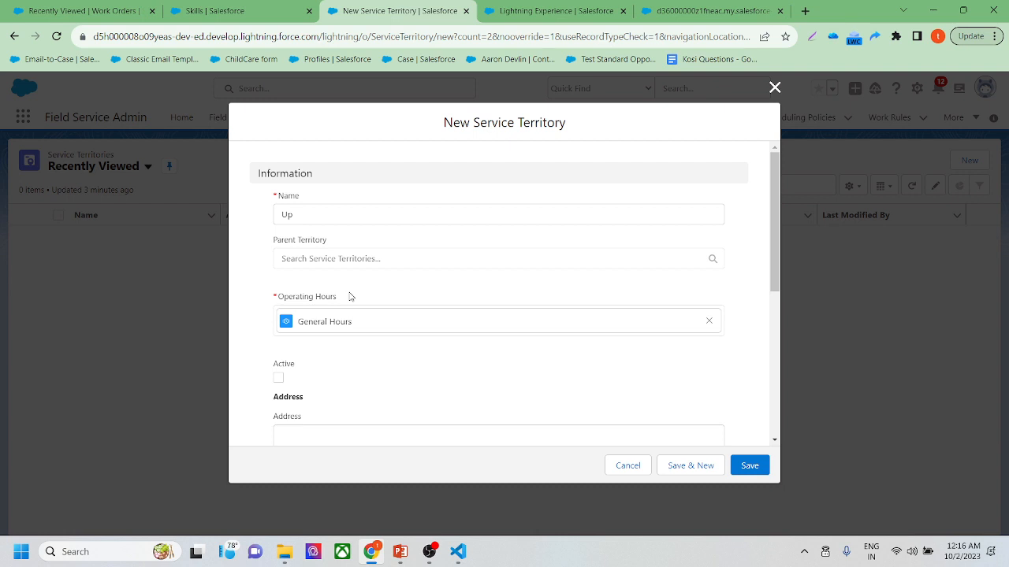
pyautogui.click(279, 378)
# Autofill the parent territory's address from the saved Pennsylvania entry, enter the description "Test", and save the record.
pyautogui.scroll(-3, 491, 386)
pyautogui.scroll(1, 489, 386)
pyautogui.click(364, 249)
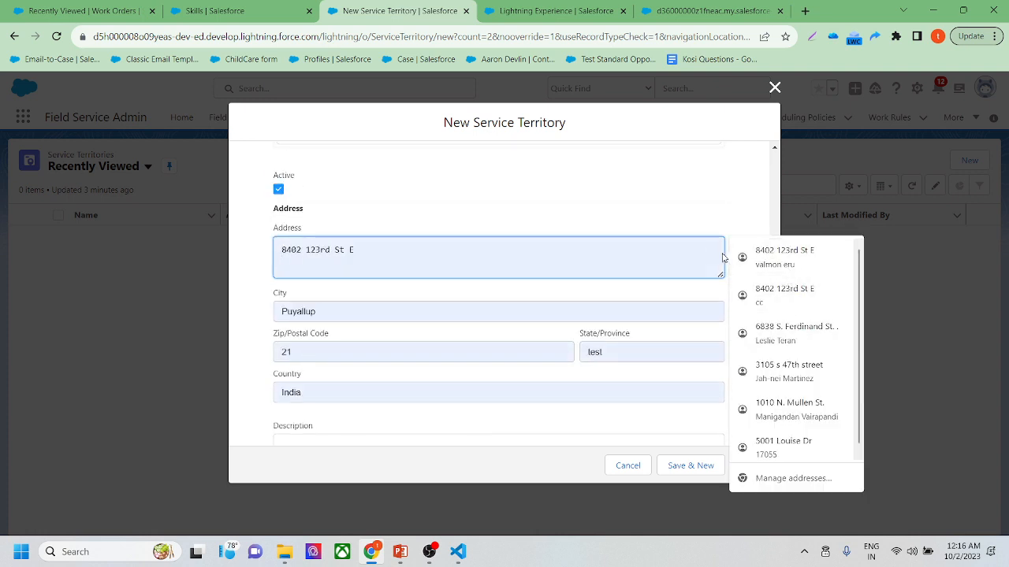
pyautogui.click(801, 444)
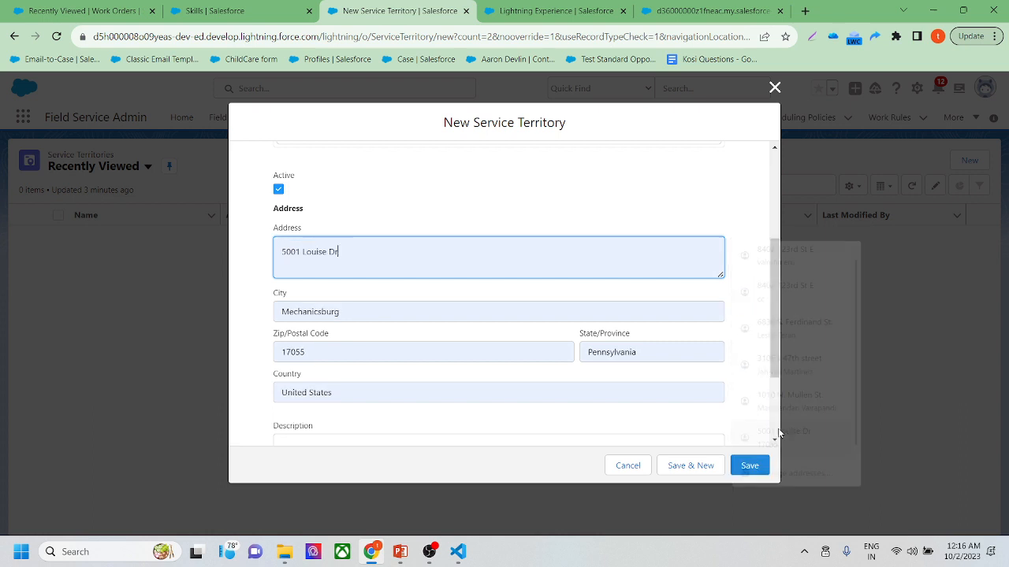
pyautogui.scroll(-3, 477, 296)
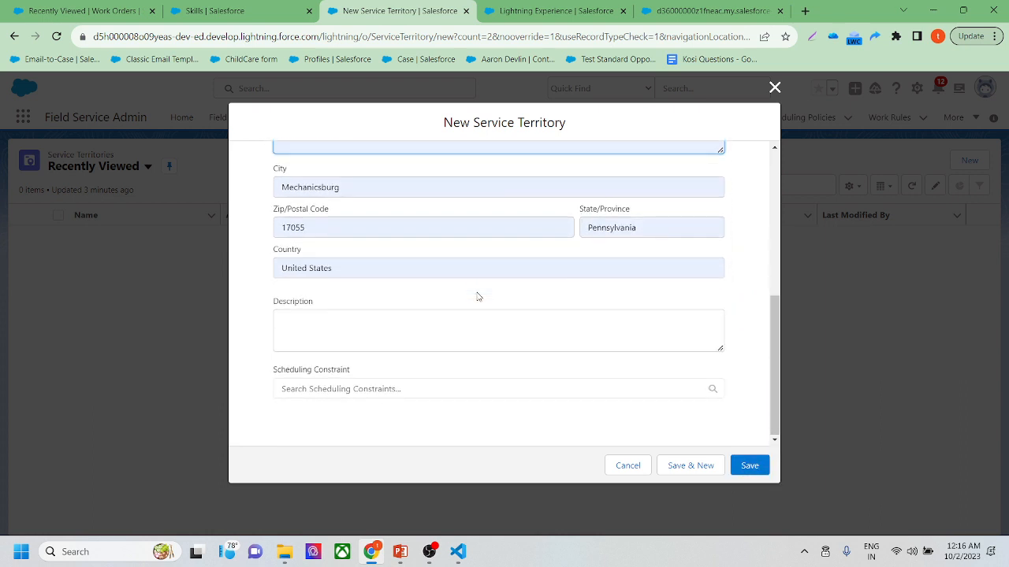
pyautogui.click(372, 346)
pyautogui.write('Test')
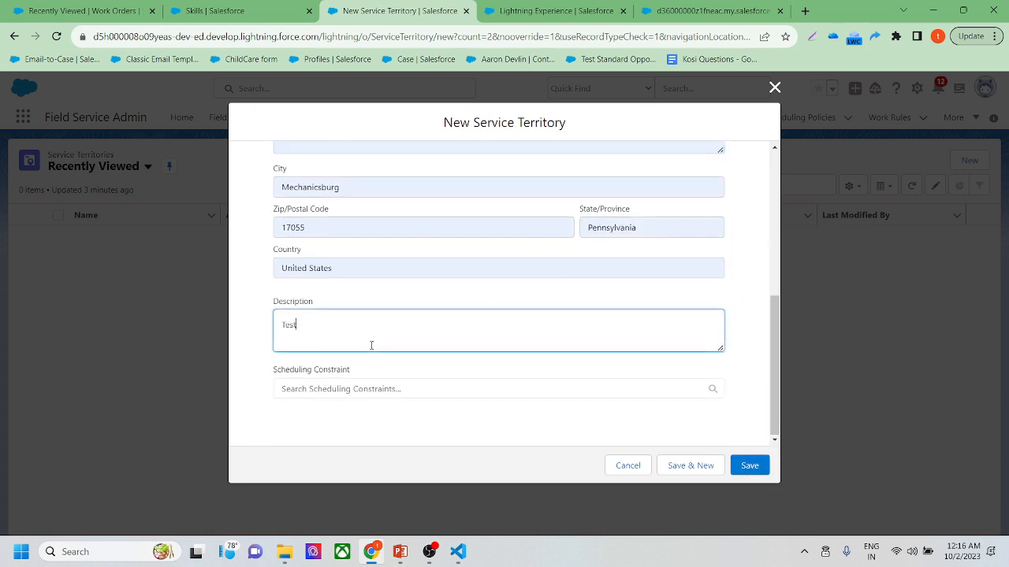
pyautogui.click(750, 466)
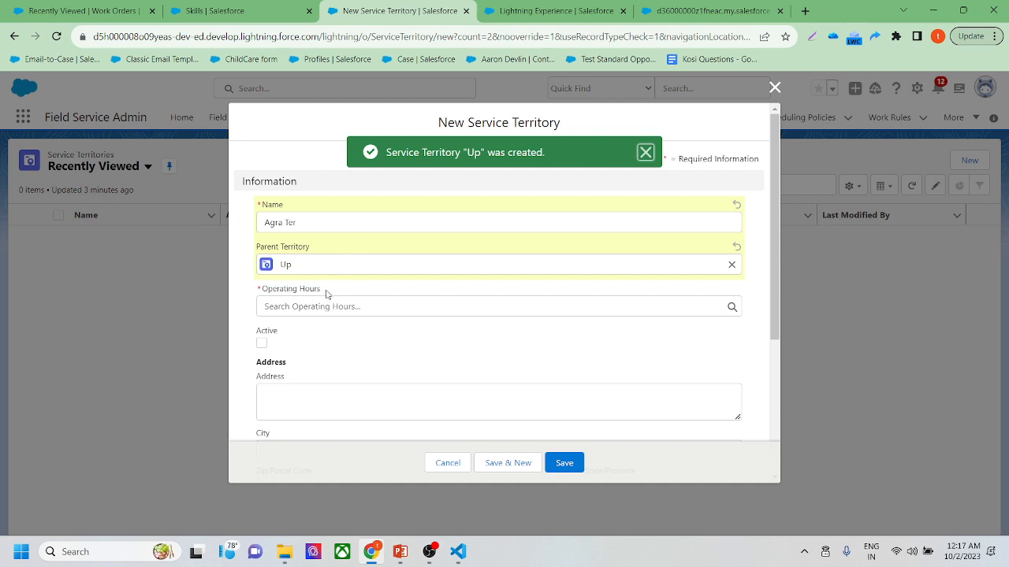
# Set Agra Ter's operating hours to General Hours, mark the territory active, and save it.
pyautogui.click(300, 306)
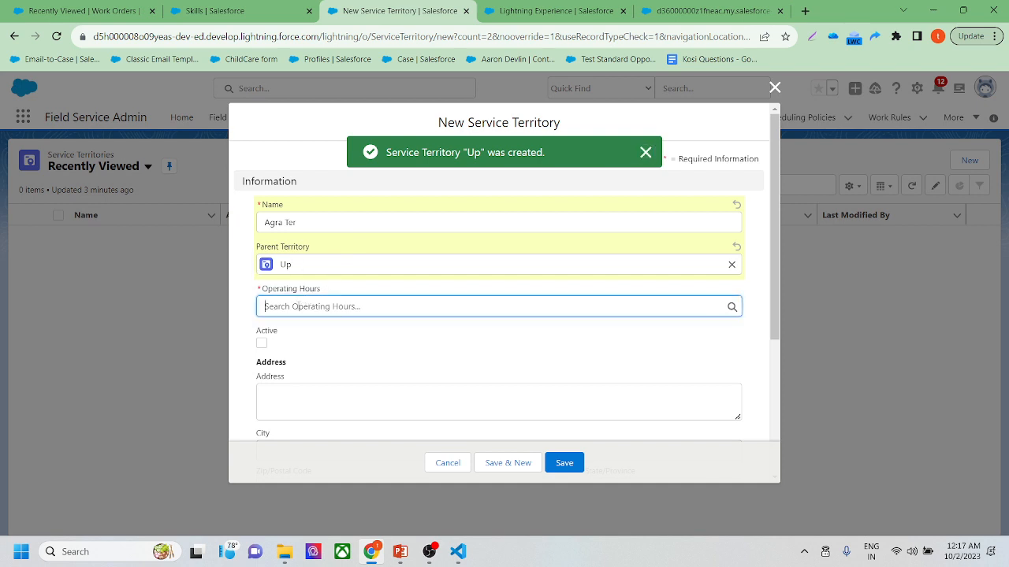
pyautogui.click(315, 361)
pyautogui.scroll(-1, 326, 360)
pyautogui.click(262, 270)
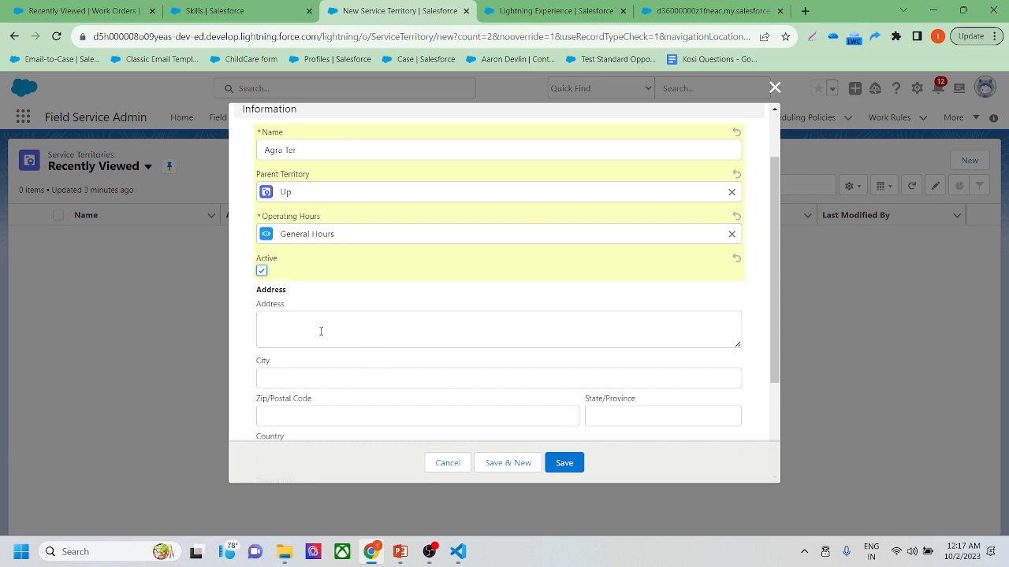
pyautogui.scroll(-2, 344, 335)
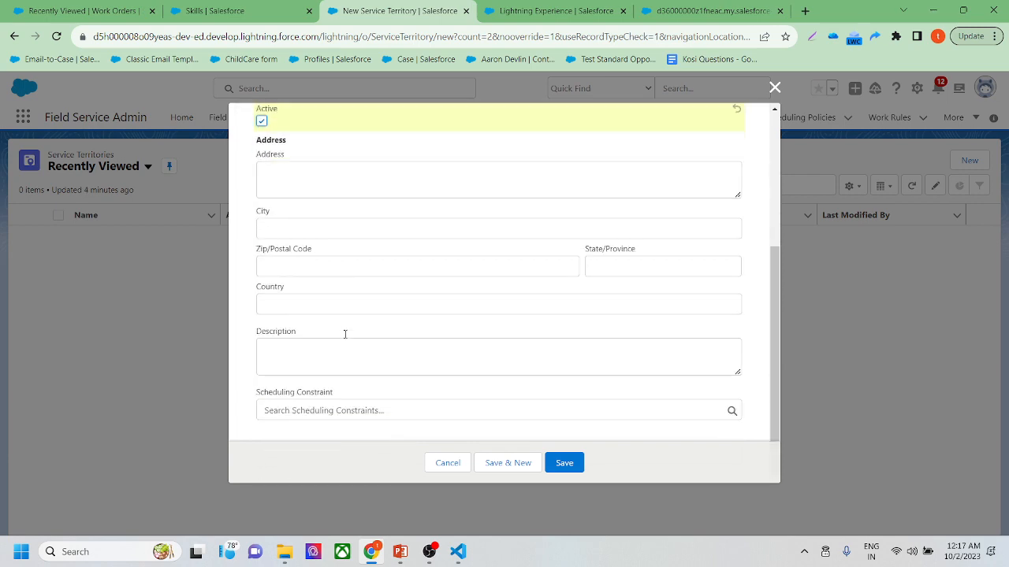
pyautogui.click(564, 463)
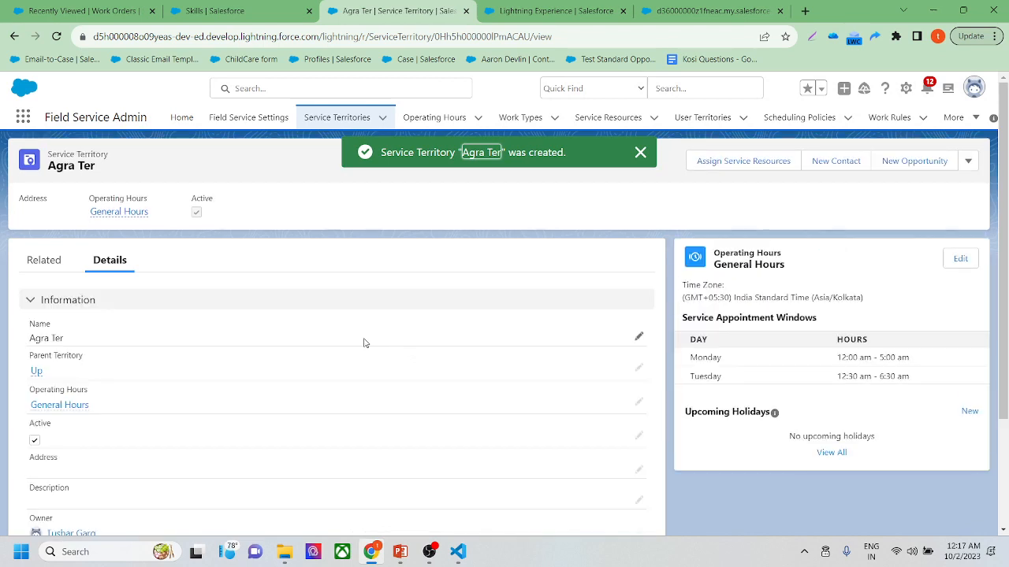
# From Agra Ter's related records, select the listed technician for service resource assignment and proceed to the member details.
pyautogui.click(43, 262)
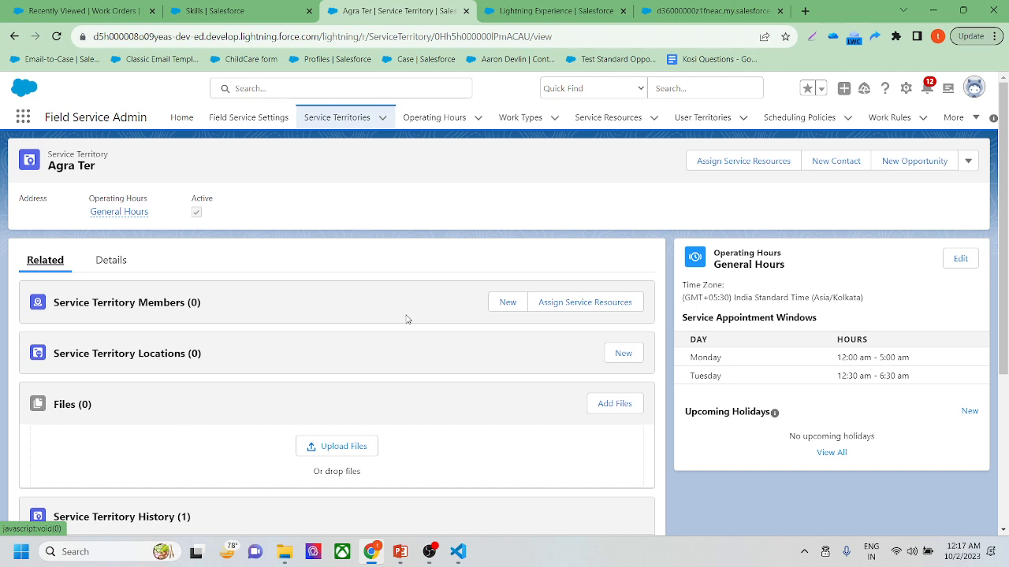
pyautogui.click(585, 305)
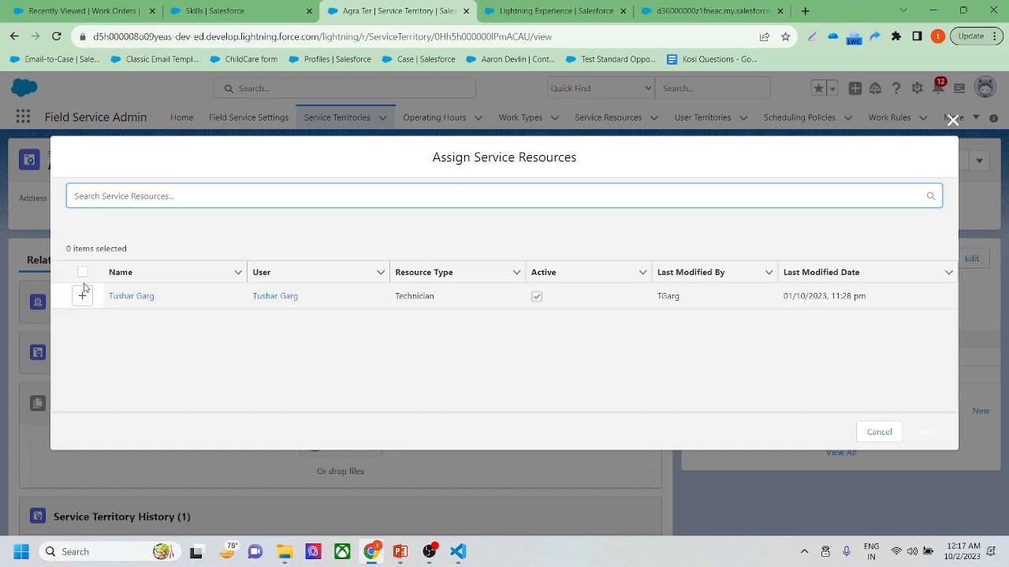
pyautogui.click(83, 295)
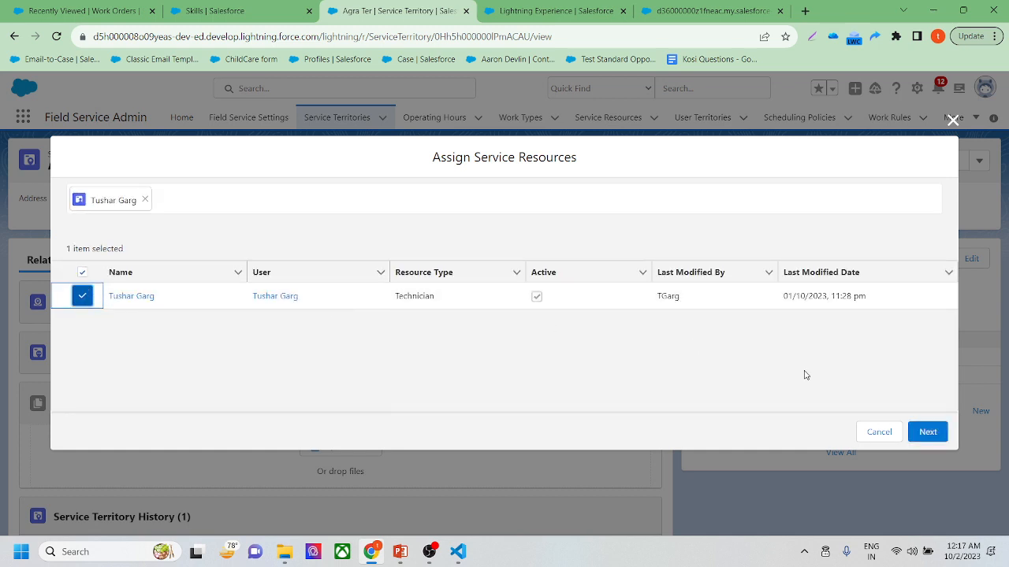
pyautogui.click(918, 438)
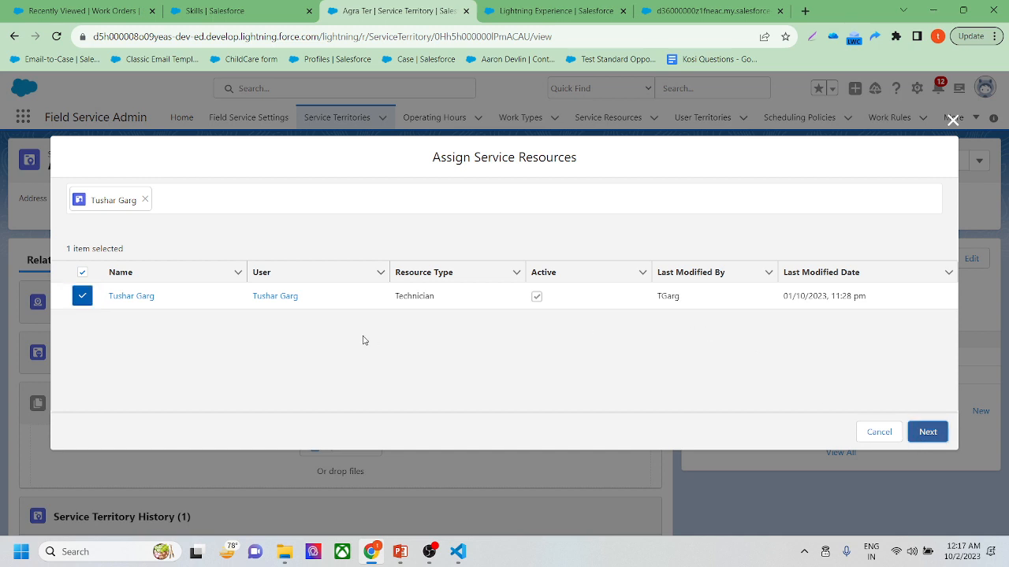
pyautogui.click(927, 432)
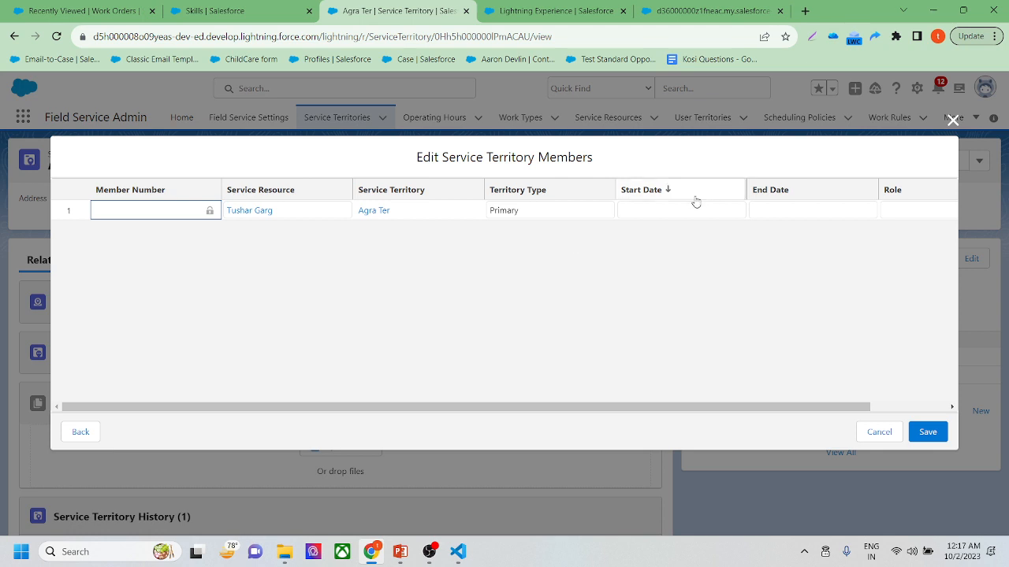
# Set the territory member's start date to 02/10/2023 and end date to 03/10/2023, and save the assignment.
pyautogui.click(640, 211)
pyautogui.click(639, 212)
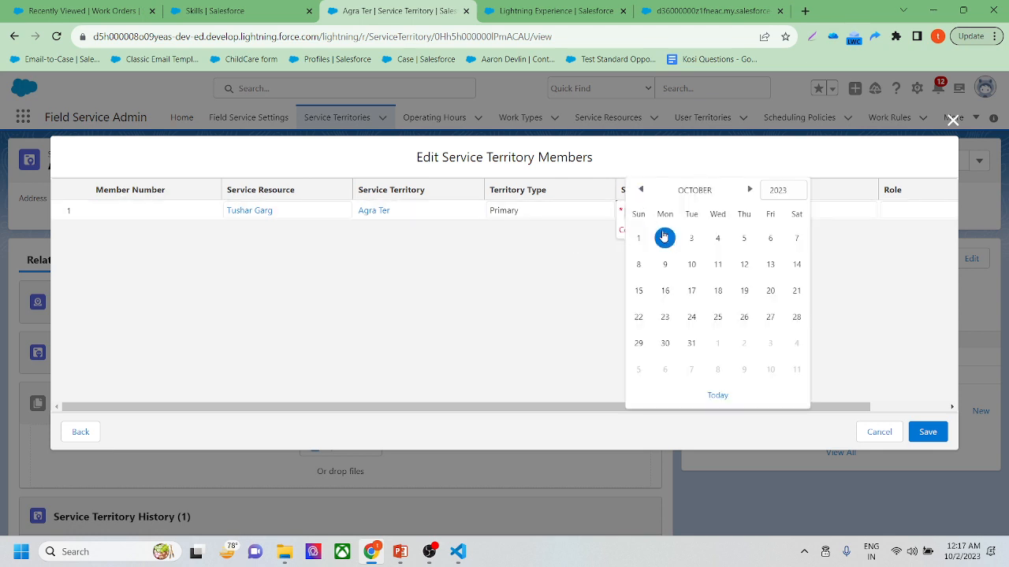
pyautogui.click(666, 239)
pyautogui.click(784, 213)
pyautogui.click(784, 213)
pyautogui.click(822, 248)
pyautogui.click(721, 286)
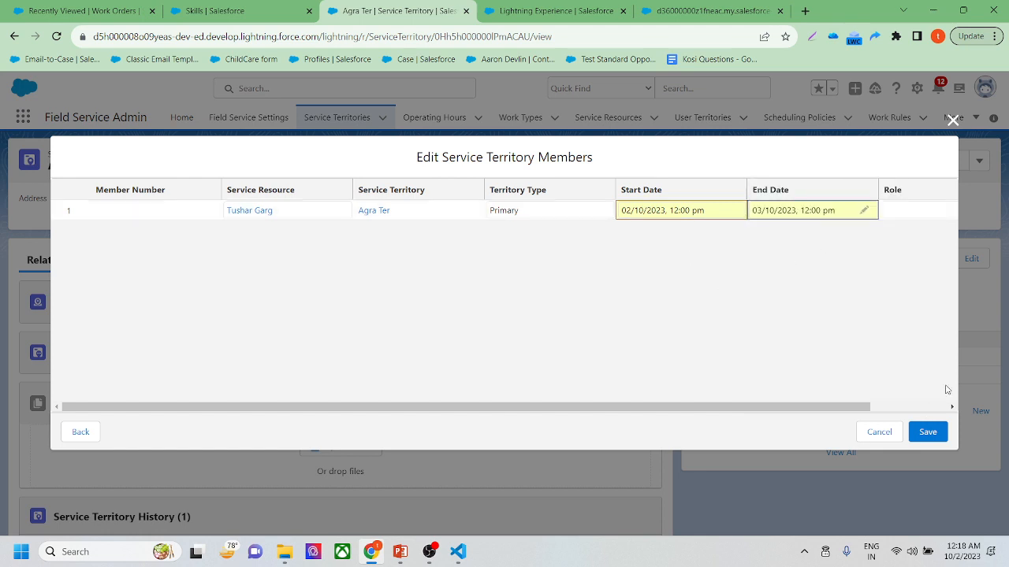
pyautogui.click(927, 431)
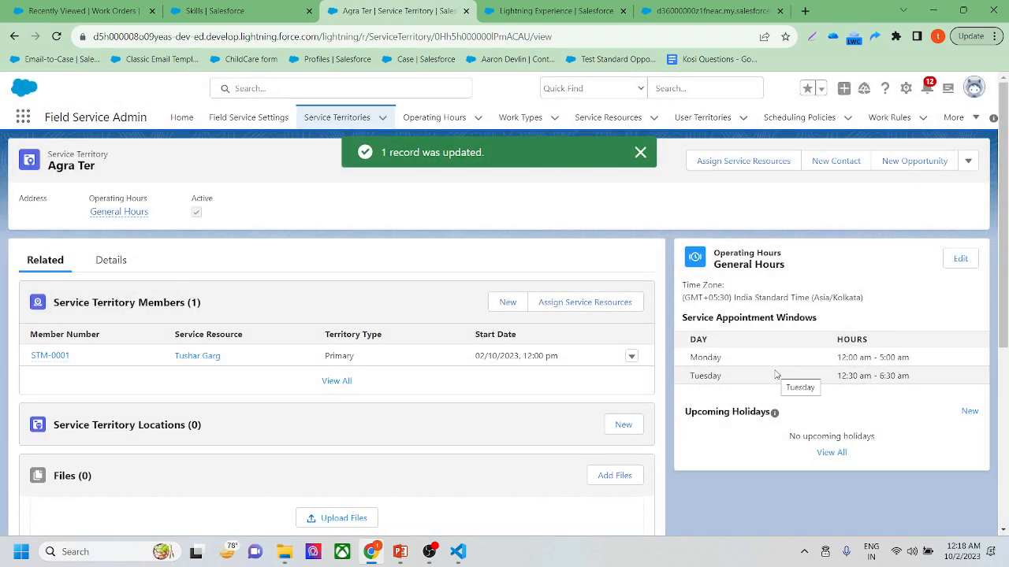
# Review Agra Ter's related lists, including locations, files, history, child territories, work types and shifts.
pyautogui.scroll(-2, 339, 418)
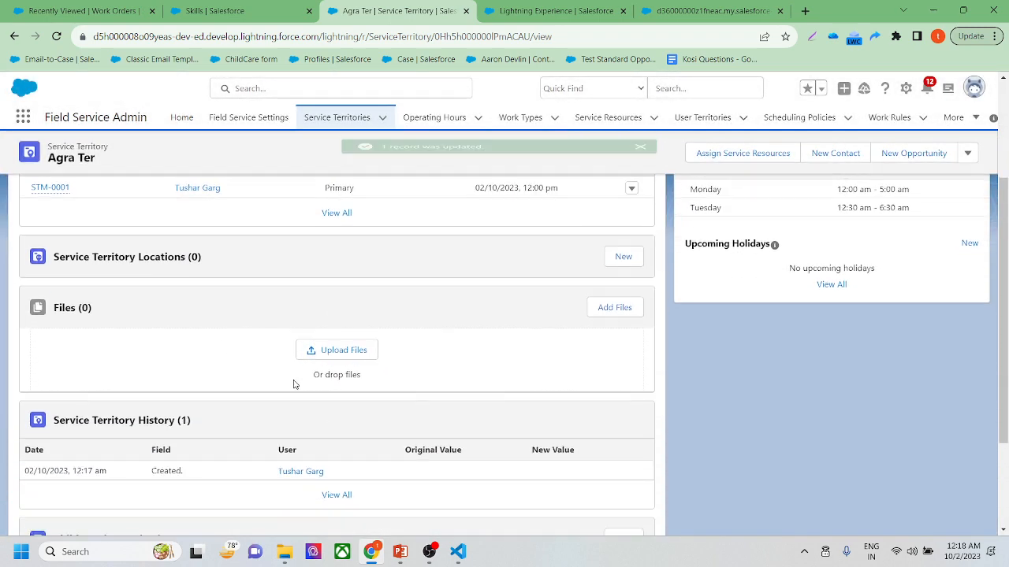
pyautogui.scroll(-2, 335, 244)
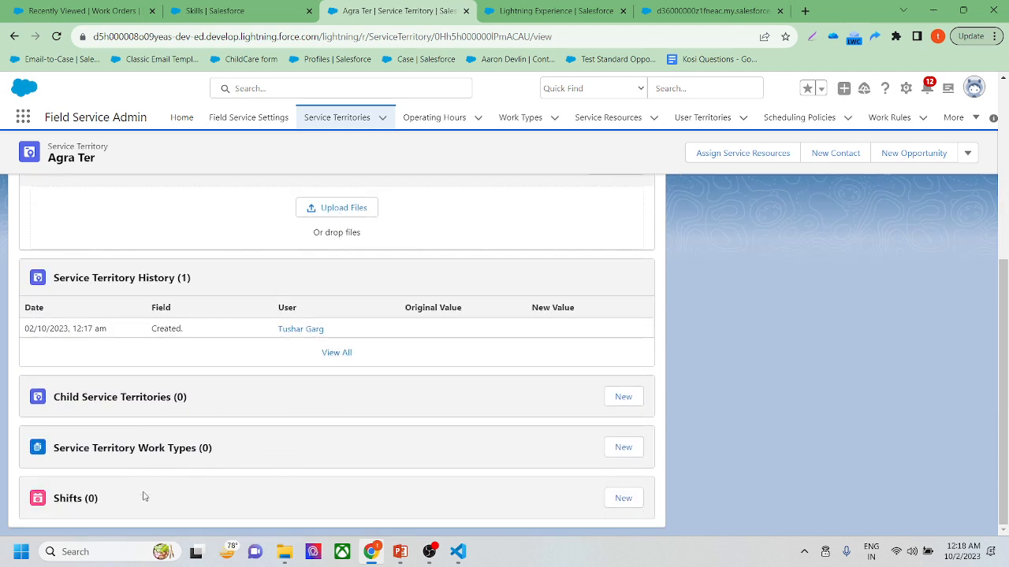
pyautogui.scroll(4, 417, 478)
pyautogui.scroll(-4, 417, 477)
pyautogui.scroll(5, 376, 437)
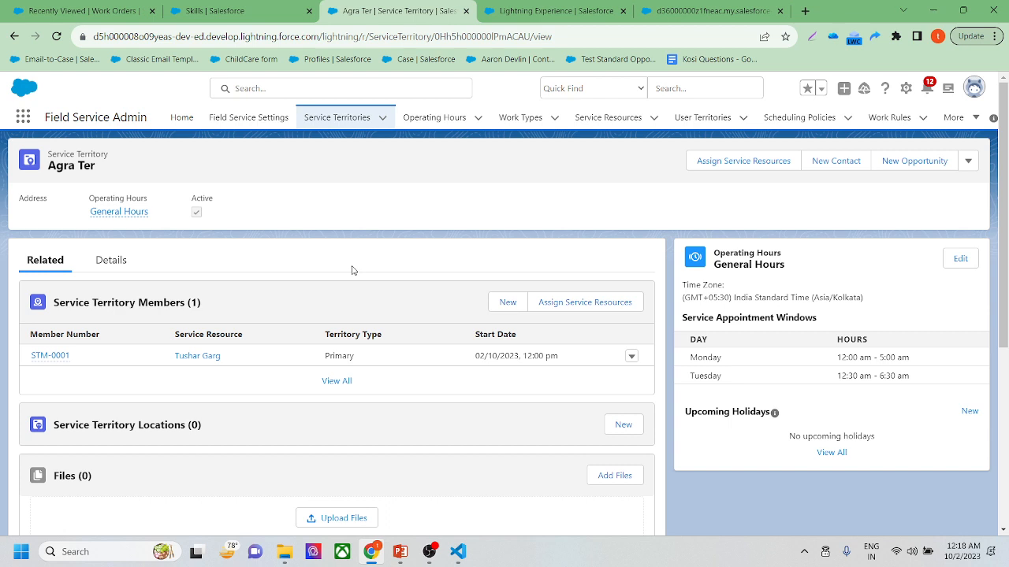
# Switch to the PowerPoint presentation and show the Work Order slide.
pyautogui.click(400, 551)
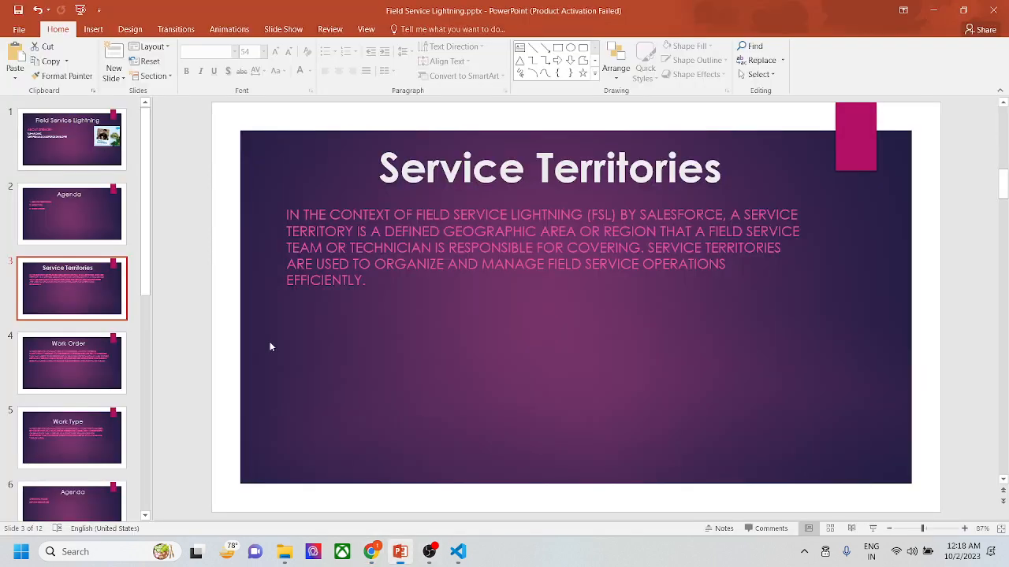
pyautogui.click(80, 344)
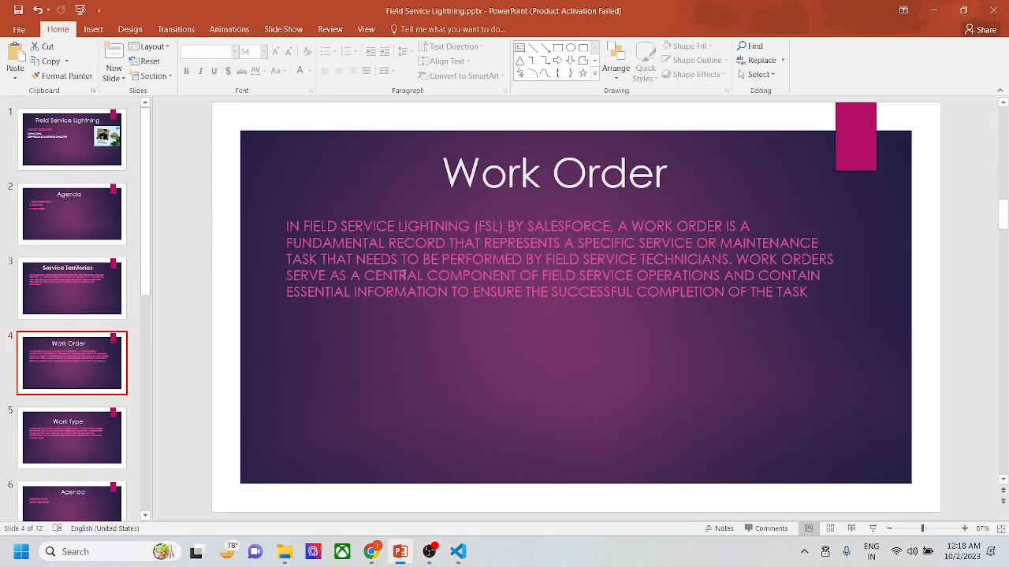
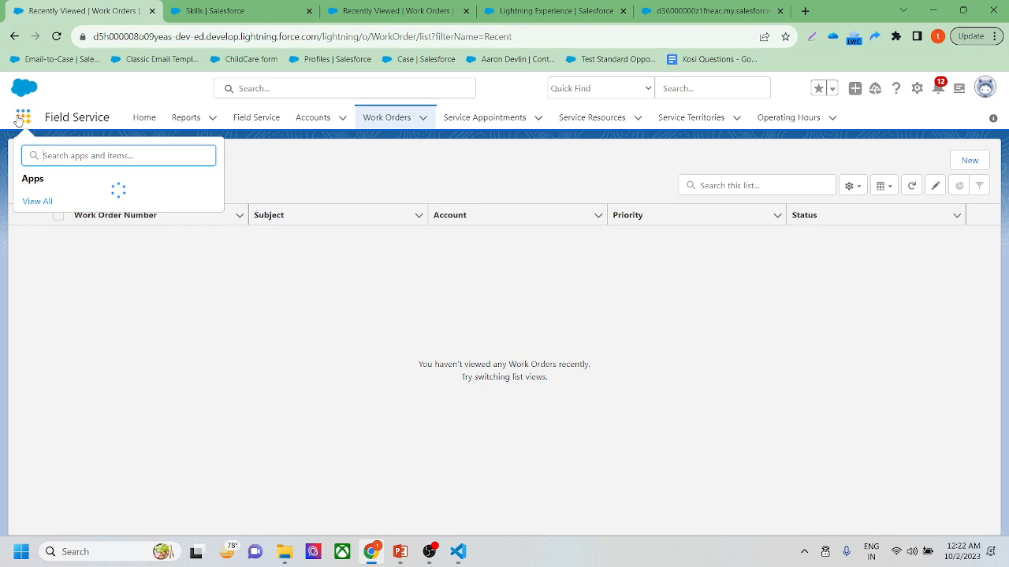
# Find and open the Field Service Admin app, and display its Work Types list.
pyautogui.write('fiel')
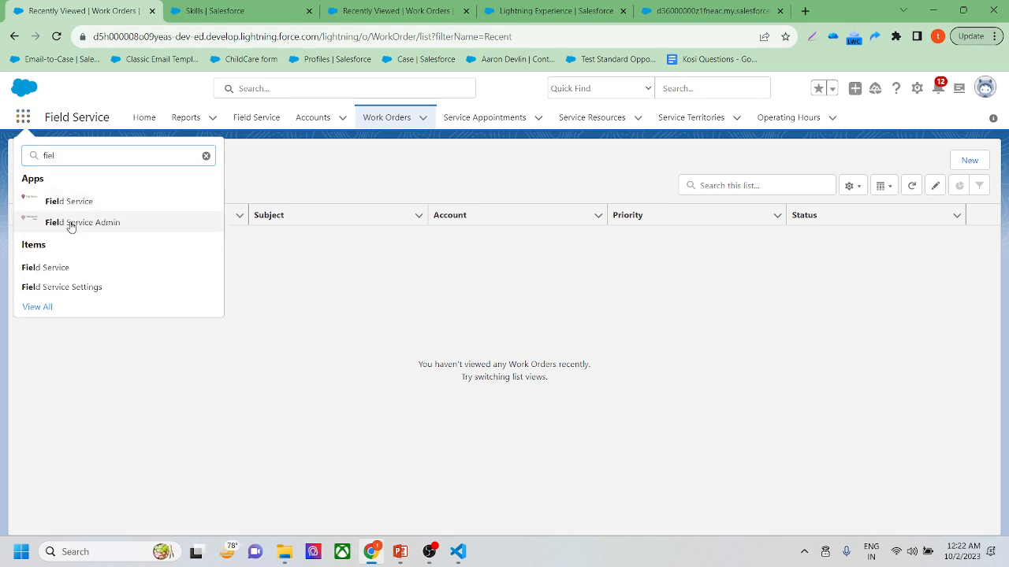
pyautogui.click(71, 224)
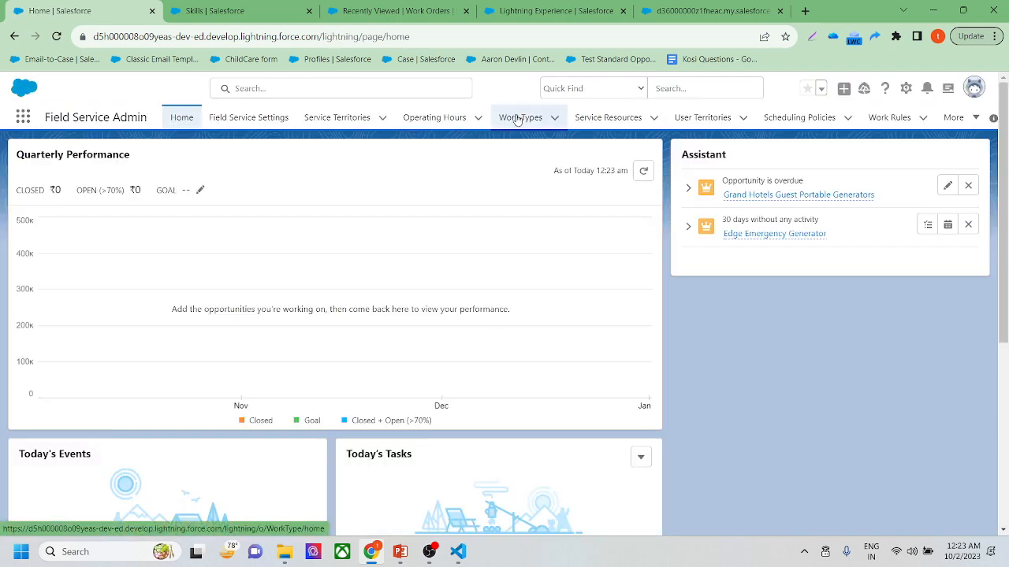
pyautogui.click(518, 118)
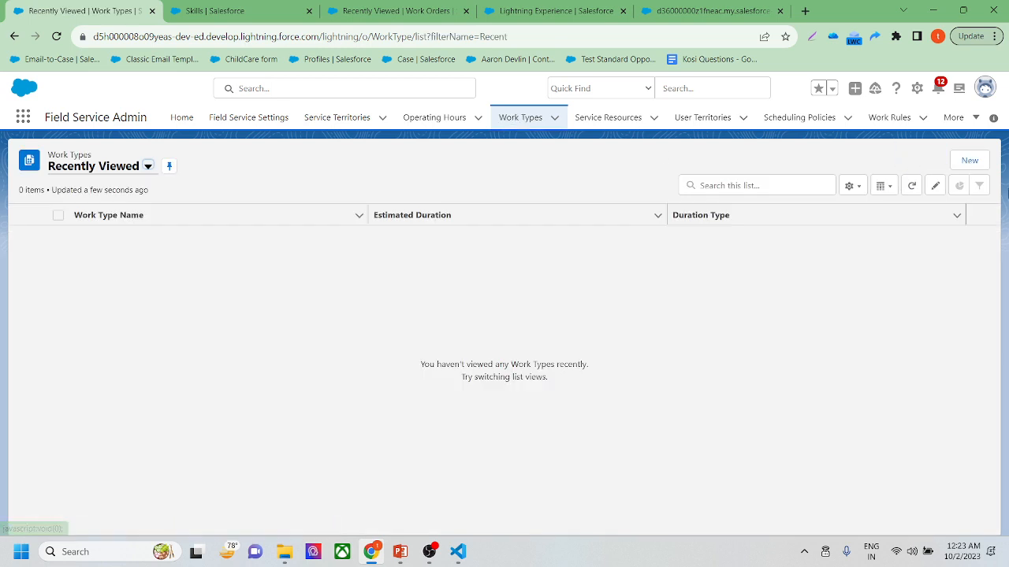
# Start a new work type named Cable Connection with General Hours as its operating hours.
pyautogui.click(966, 162)
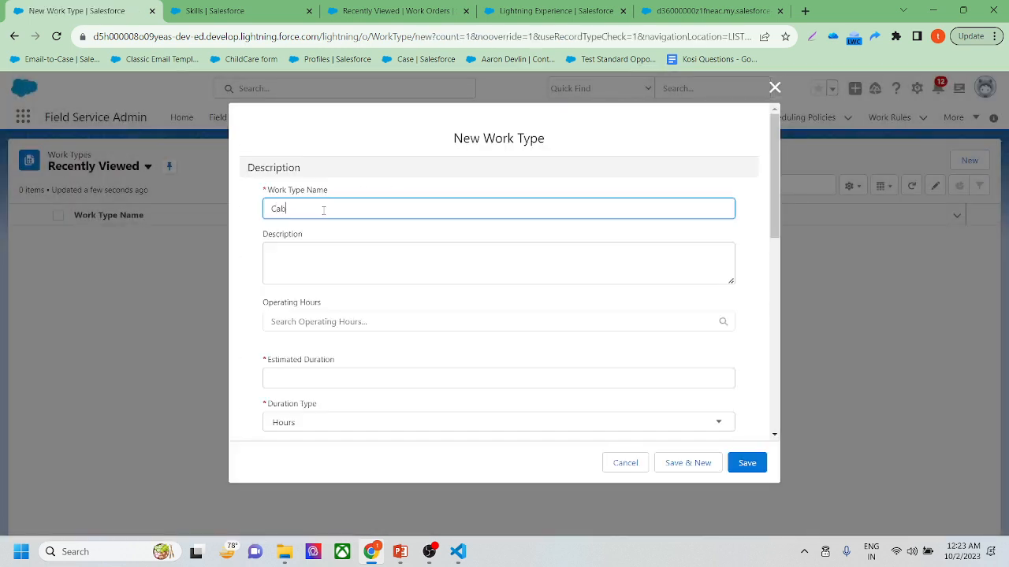
pyautogui.write('Cable Connection')
pyautogui.scroll(-2, 367, 365)
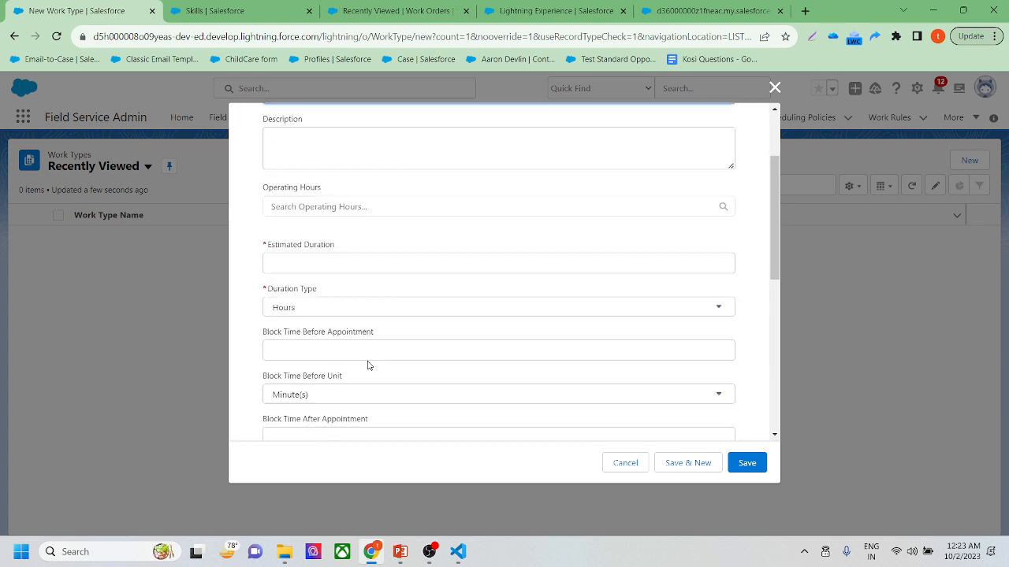
pyautogui.click(306, 207)
pyautogui.click(320, 241)
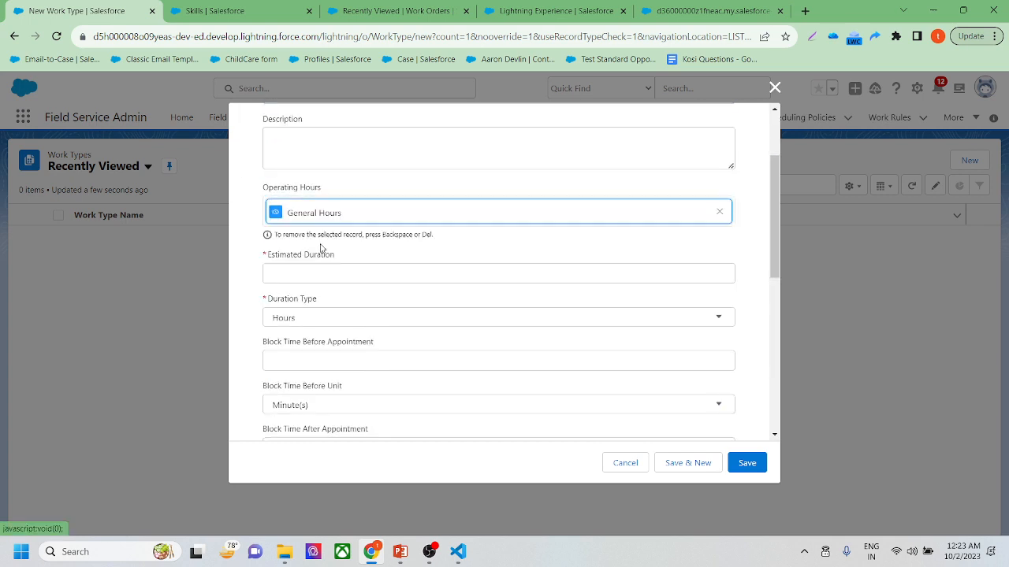
# Set the new work type's estimated duration to 2 with Hours as the duration type.
pyautogui.click(309, 277)
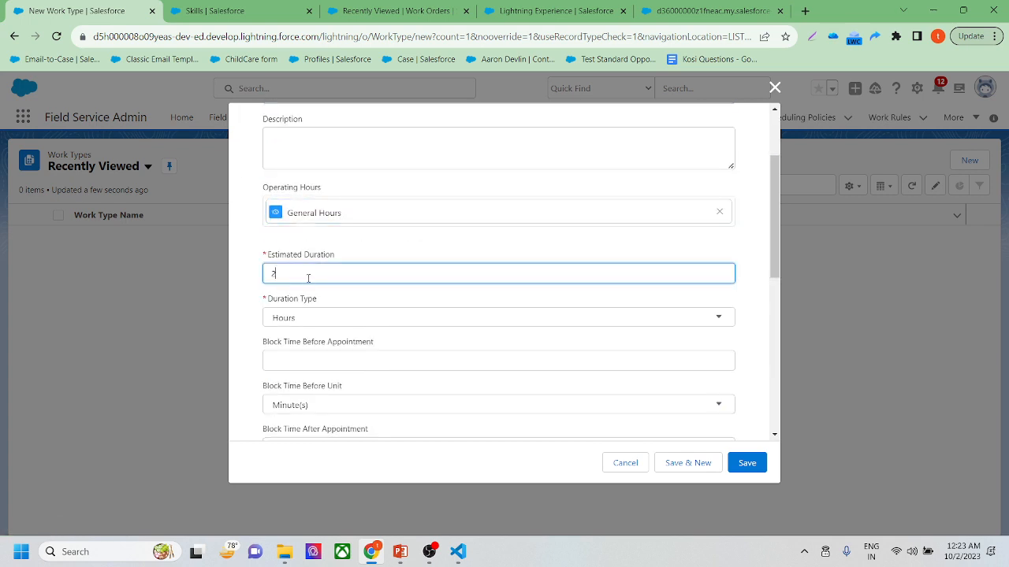
pyautogui.click(314, 322)
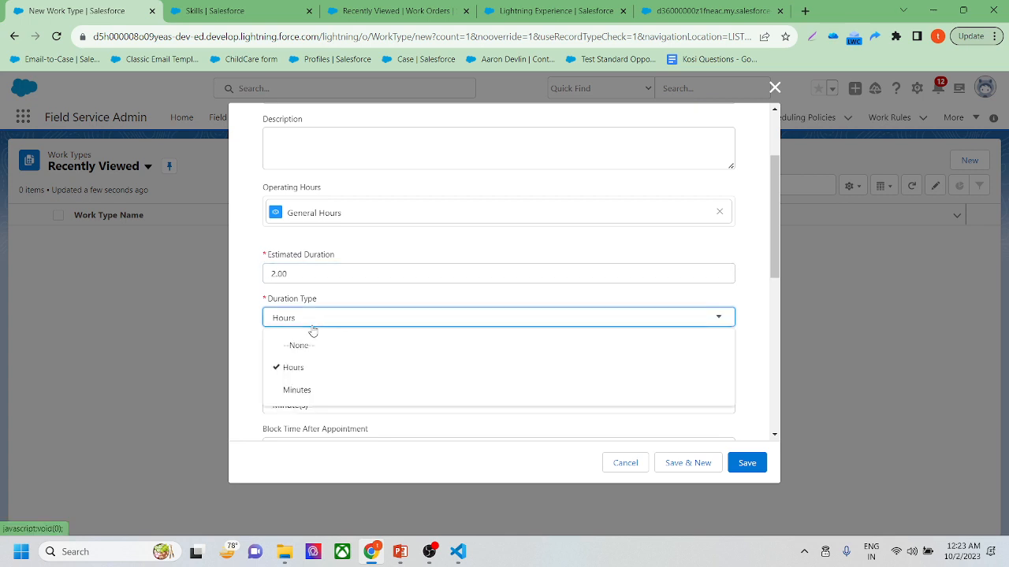
pyautogui.click(309, 371)
pyautogui.click(312, 298)
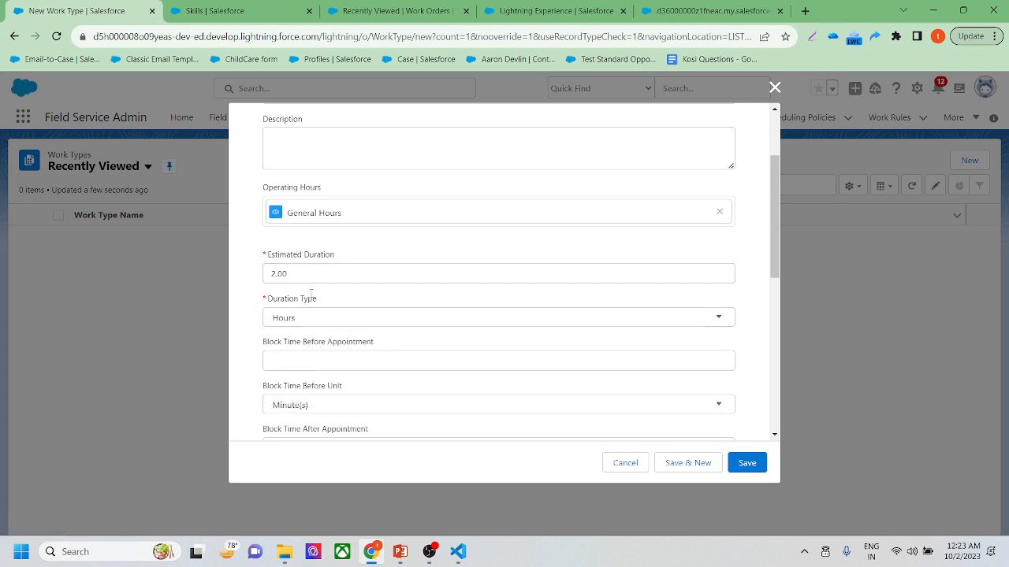
# Review the optional block time, timeframe and service report fields, and save the Cable Connection work type.
pyautogui.scroll(-1, 276, 201)
pyautogui.scroll(-2, 309, 307)
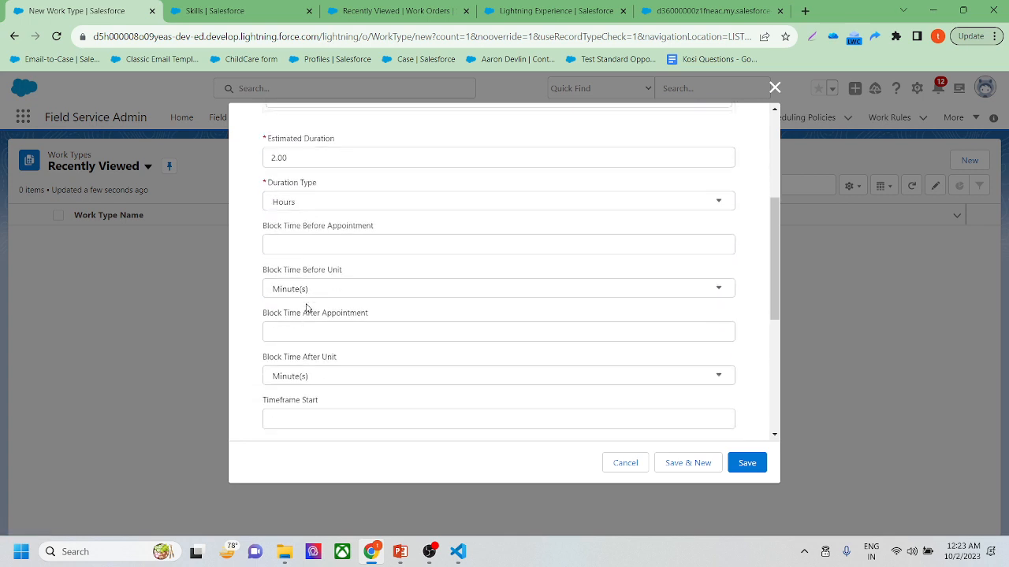
pyautogui.click(309, 298)
pyautogui.click(299, 237)
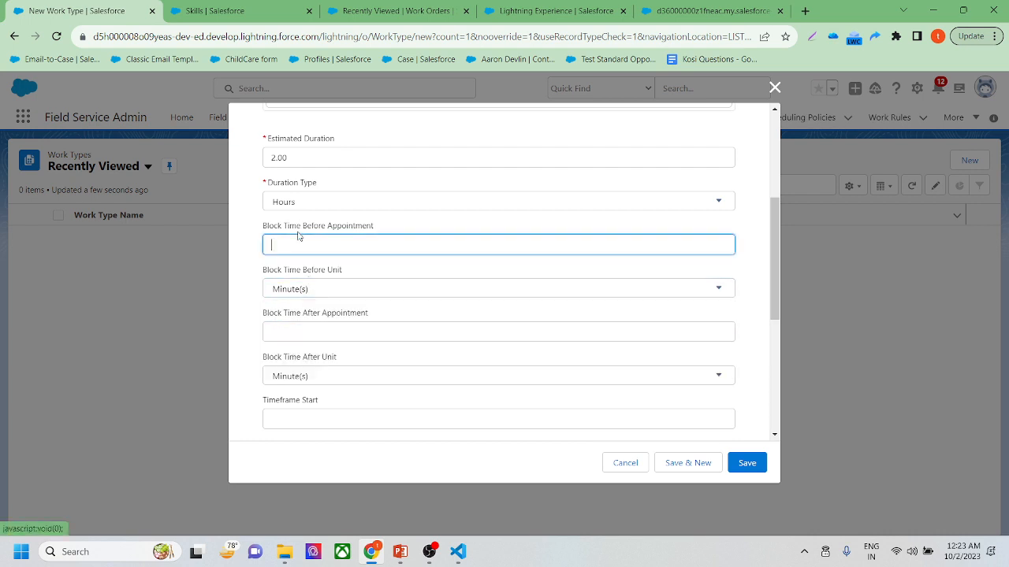
pyautogui.scroll(-3, 344, 296)
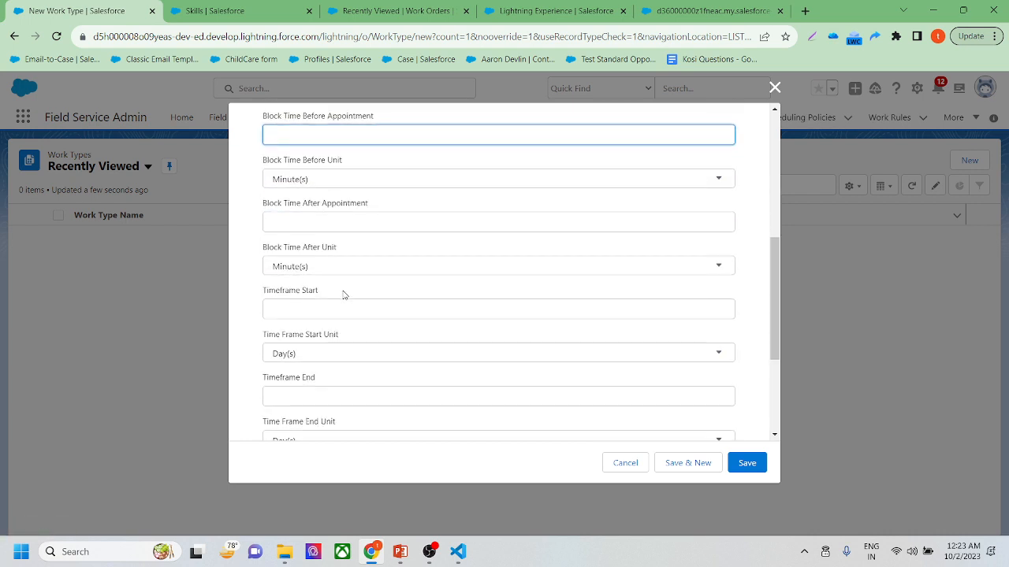
pyautogui.scroll(-5, 343, 295)
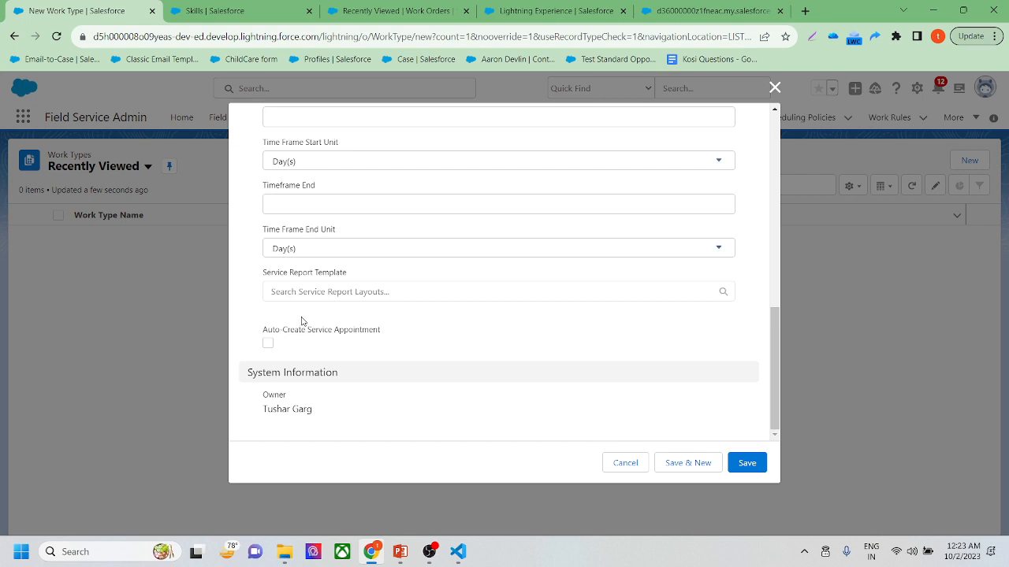
pyautogui.scroll(10, 289, 294)
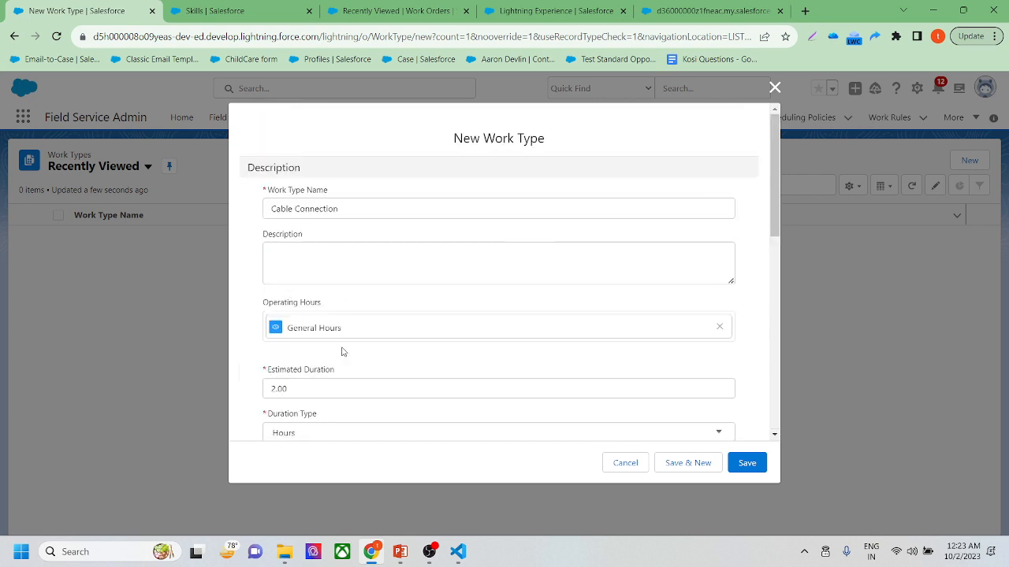
pyautogui.press('Tab')
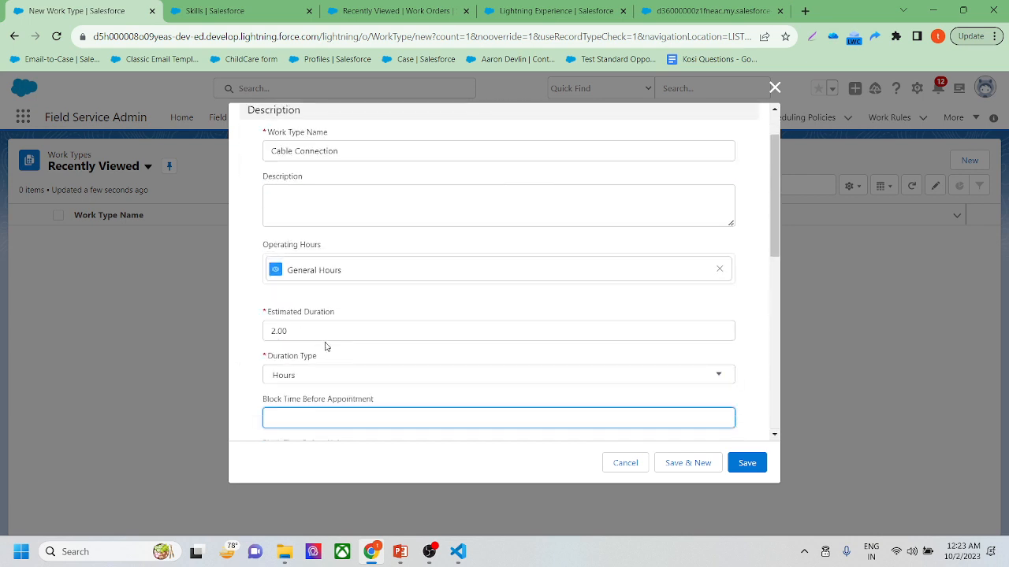
pyautogui.click(759, 466)
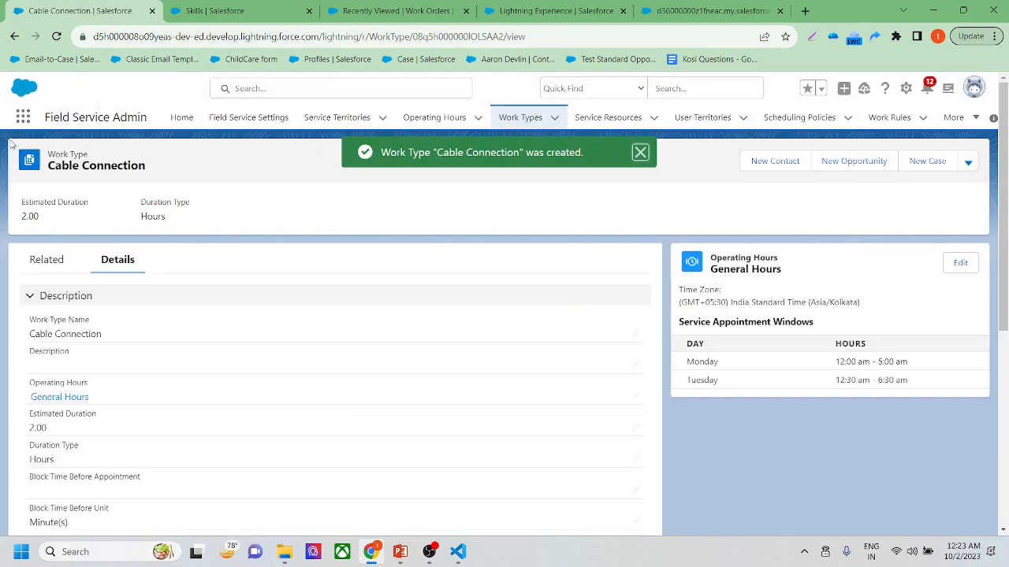
# Add a skill requirement to the Cable Connection work type for the English skill at level 2.
pyautogui.click(60, 267)
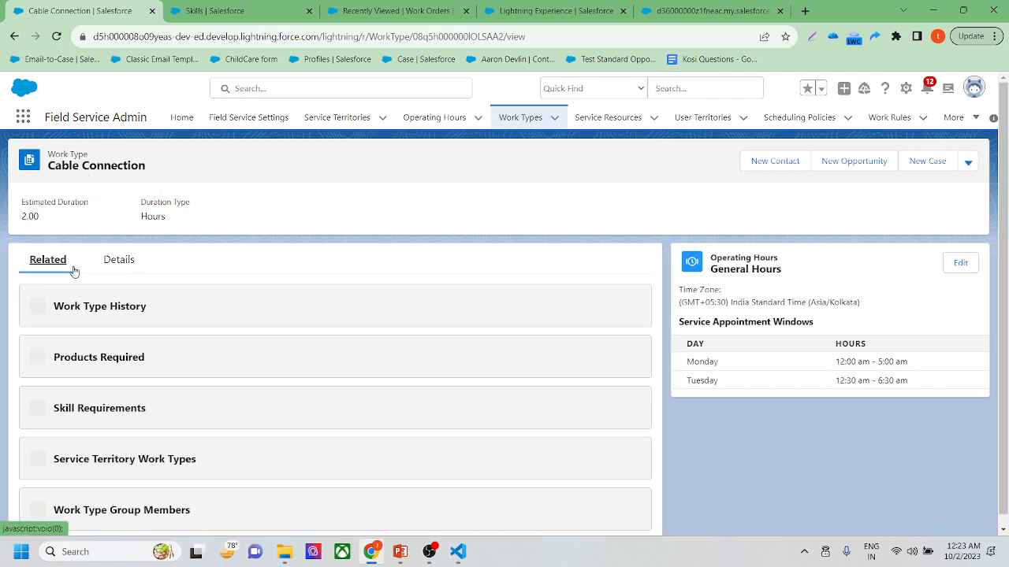
pyautogui.scroll(-1, 293, 300)
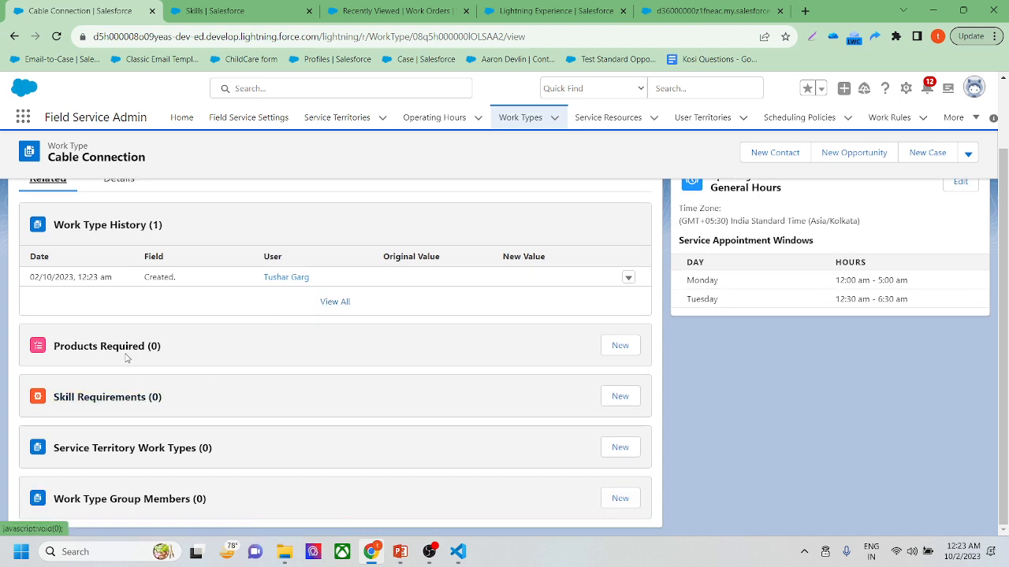
pyautogui.click(617, 397)
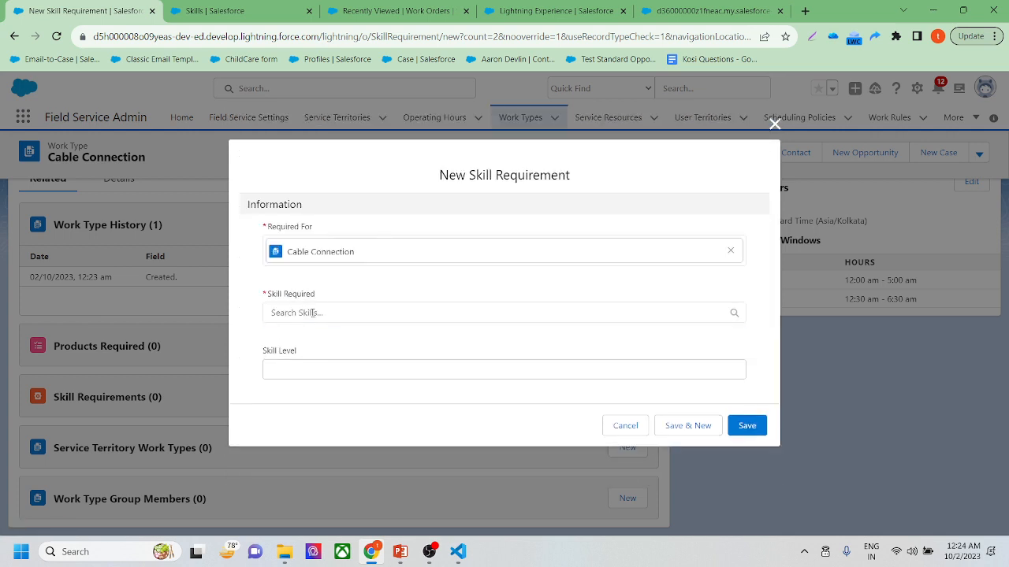
pyautogui.click(313, 313)
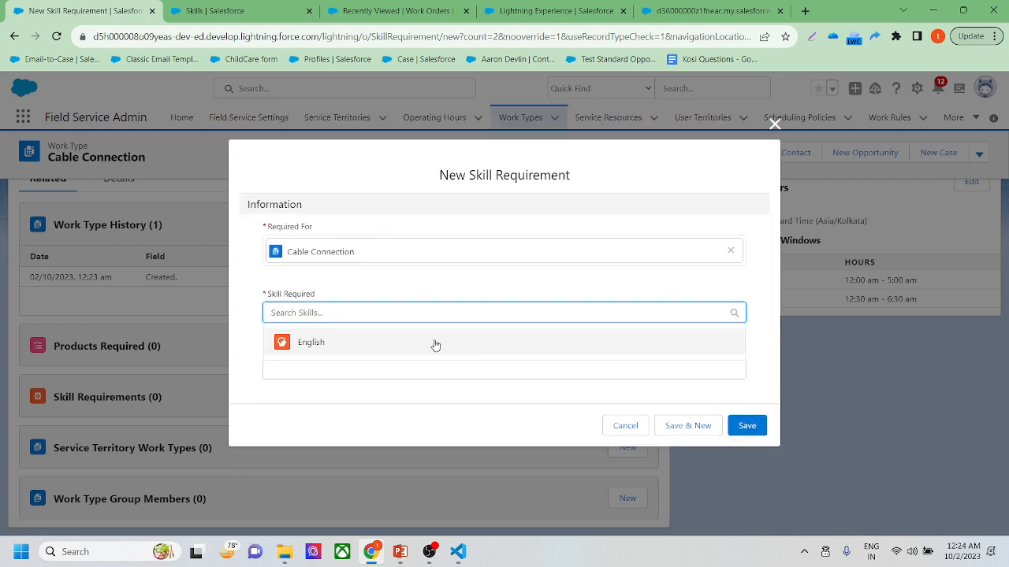
pyautogui.click(326, 348)
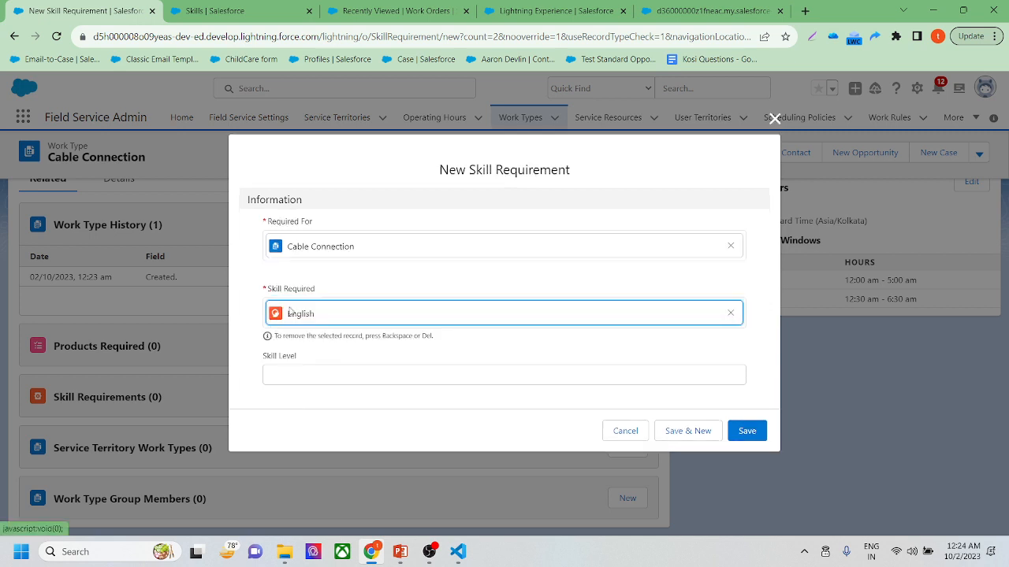
pyautogui.click(308, 377)
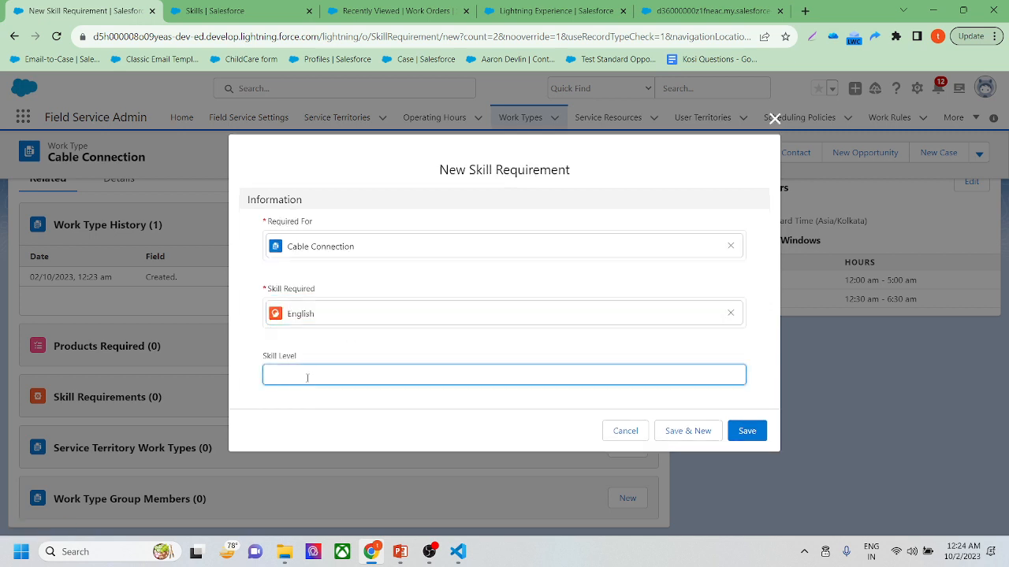
pyautogui.click(342, 354)
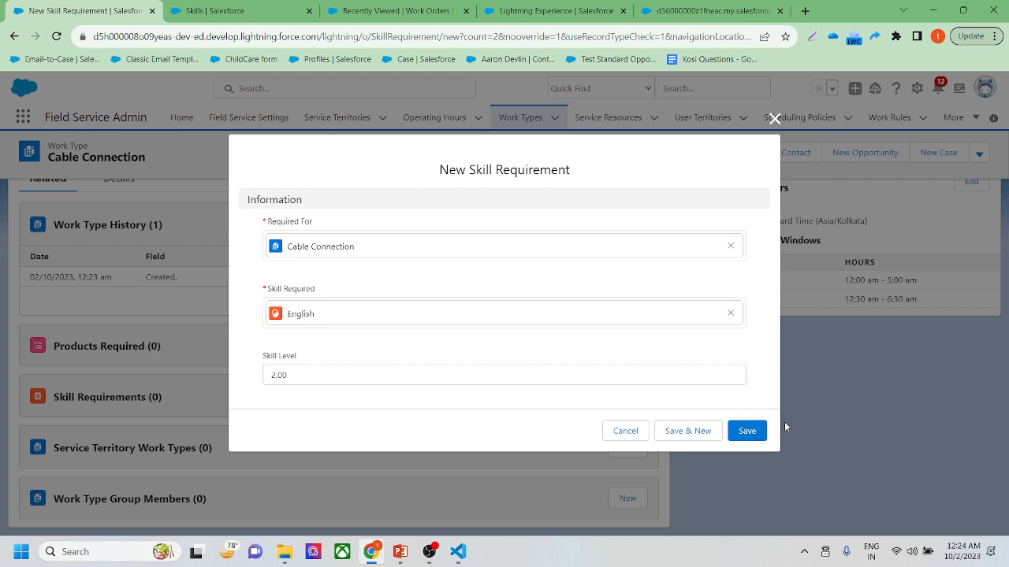
pyautogui.click(746, 430)
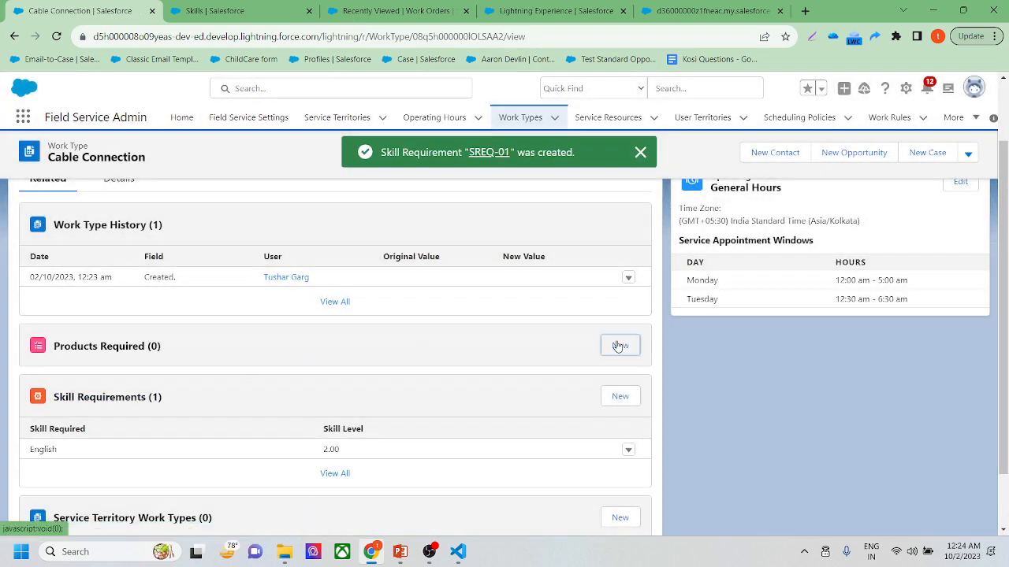
# Start a required product record for Cable Connection and create an active product named Cable for it.
pyautogui.click(621, 345)
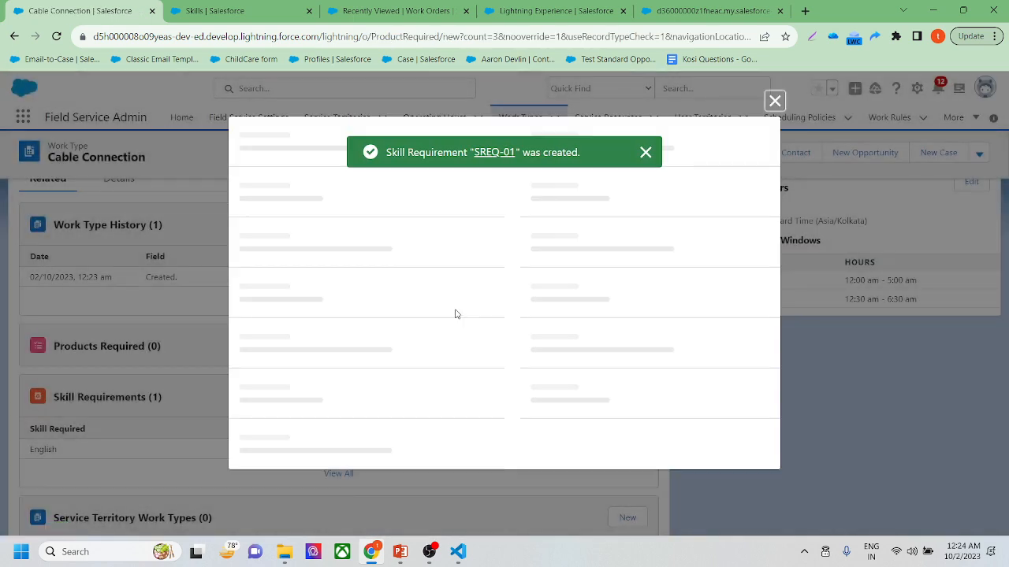
pyautogui.click(308, 295)
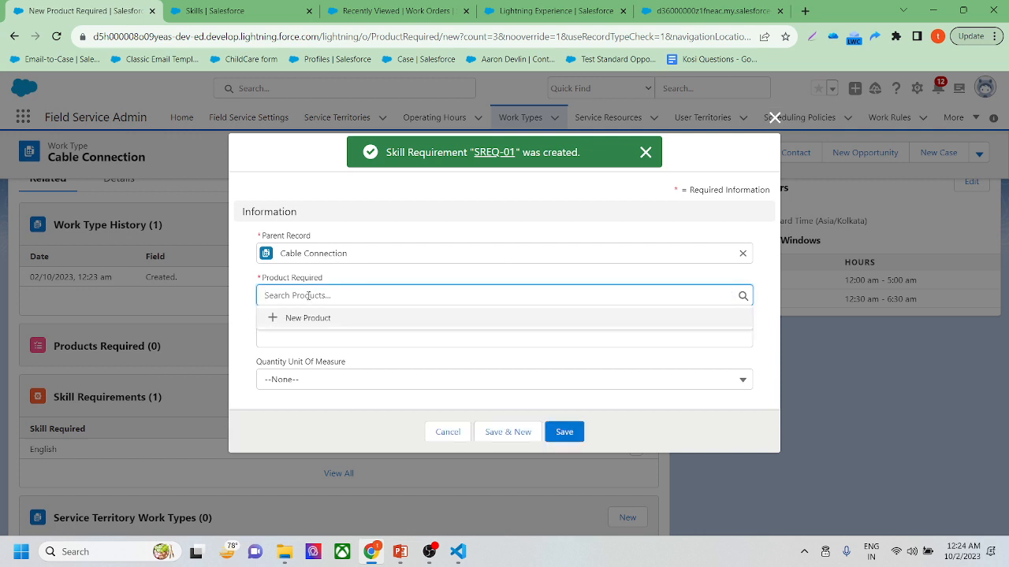
pyautogui.click(309, 318)
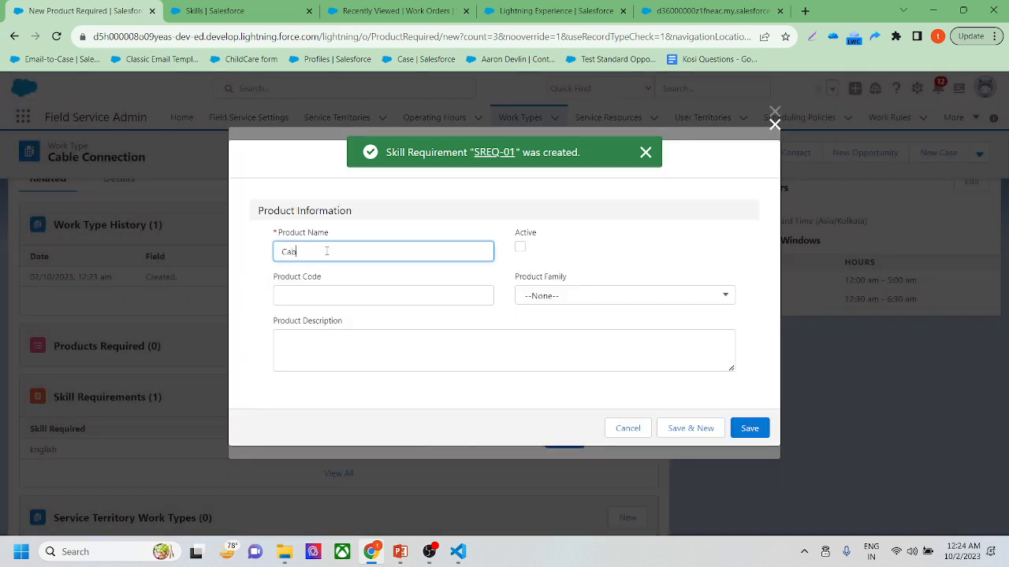
pyautogui.write('Cable')
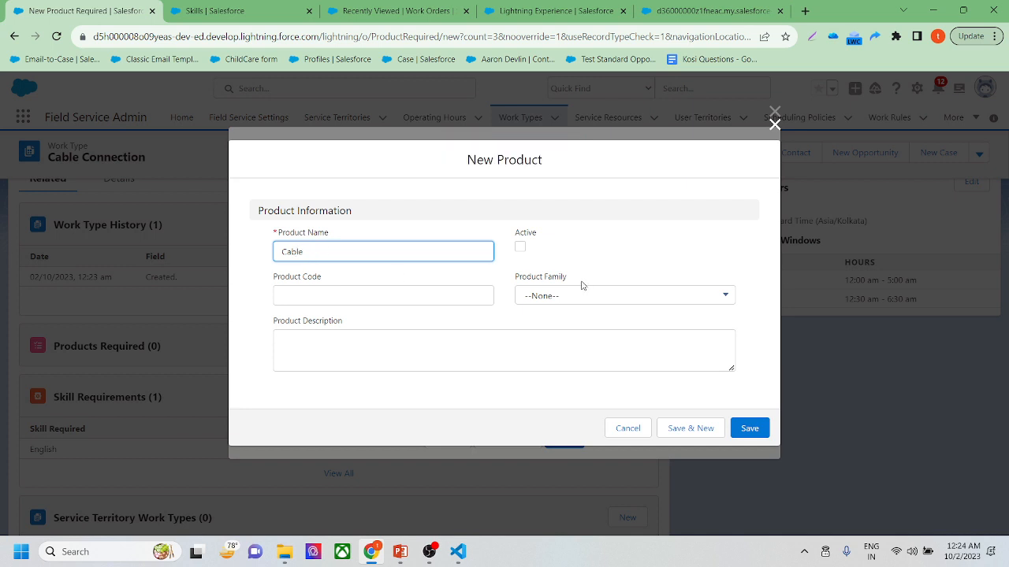
pyautogui.click(520, 247)
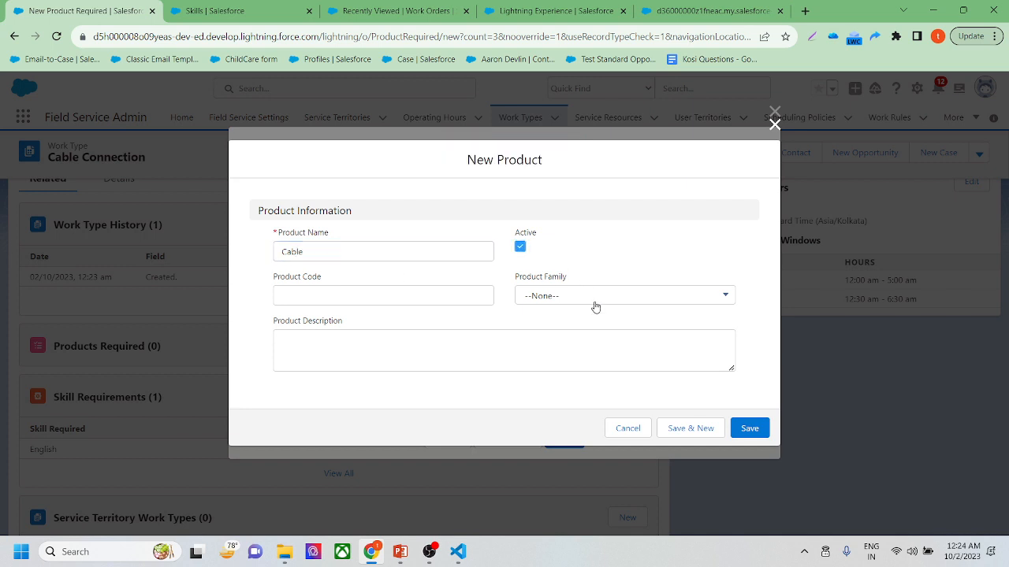
pyautogui.click(593, 301)
pyautogui.click(736, 407)
pyautogui.click(749, 428)
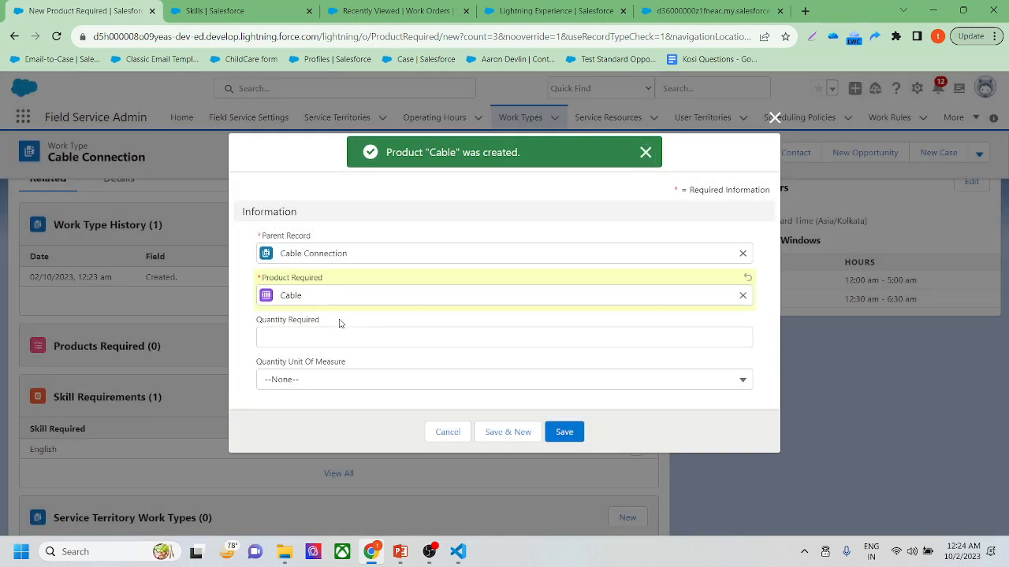
# Set the required Cable quantity to 2 with Each as the unit of measure, and save the required product.
pyautogui.click(311, 337)
pyautogui.write('2')
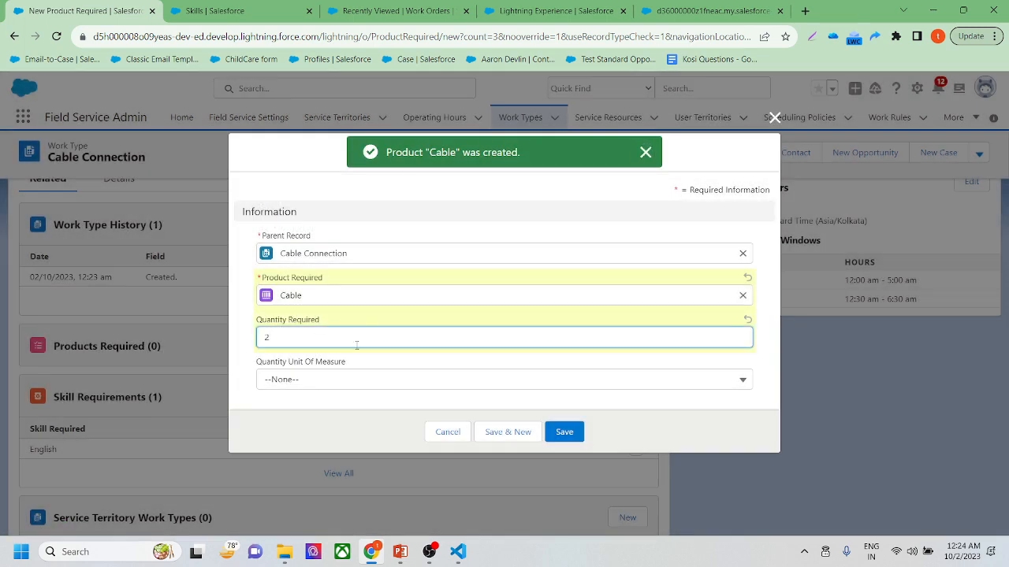
pyautogui.click(333, 382)
pyautogui.click(326, 422)
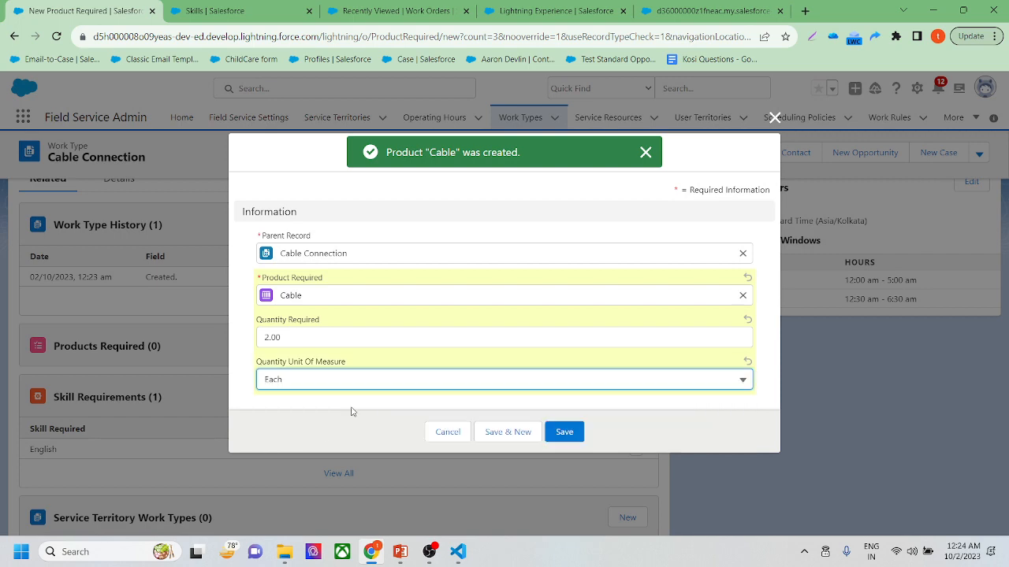
pyautogui.click(581, 433)
# Review the Cable Connection work type's related lists of required products and skill requirements.
pyautogui.scroll(-1, 173, 425)
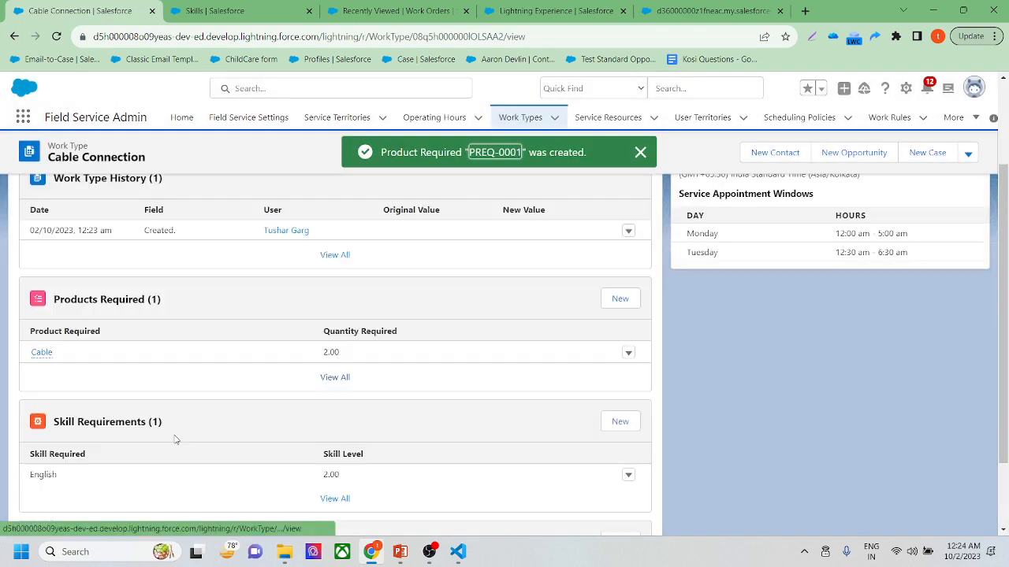
pyautogui.scroll(2, 149, 284)
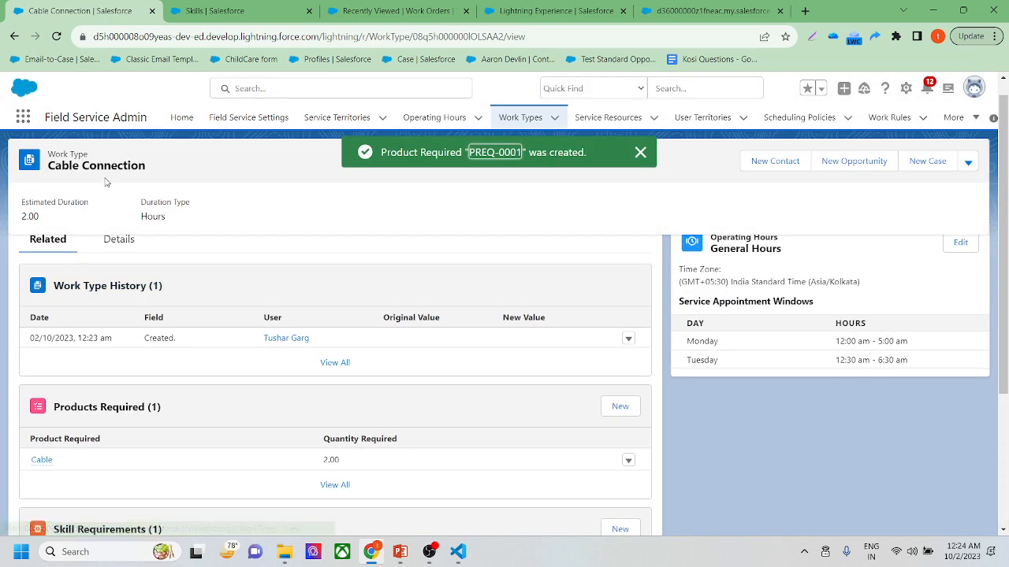
pyautogui.moveTo(48, 166); pyautogui.dragTo(153, 176)
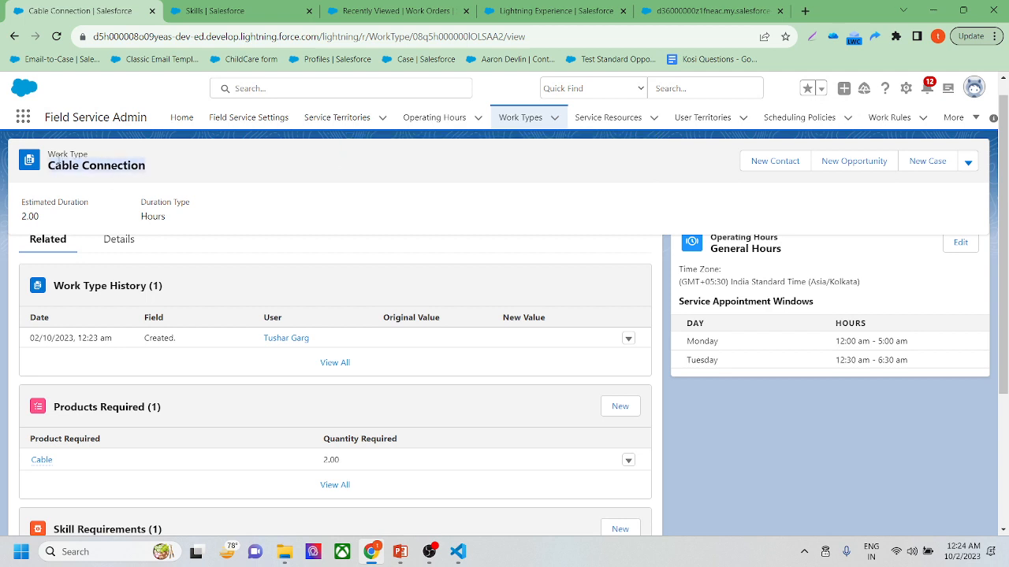
pyautogui.scroll(-3, 121, 187)
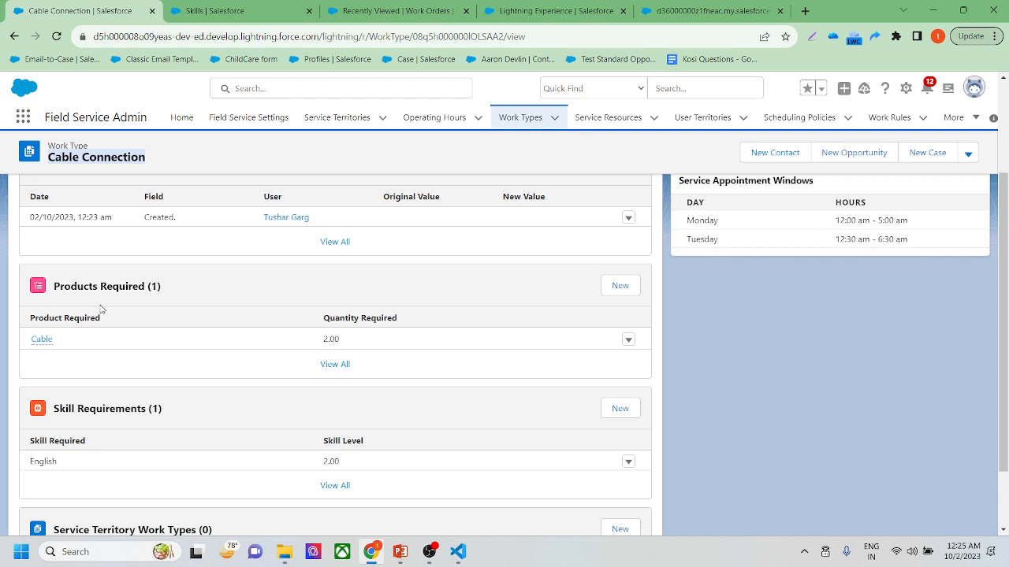
pyautogui.click(187, 148)
# Switch to the Work Orders list in the Field Service app and dismiss the open app search.
pyautogui.click(383, 6)
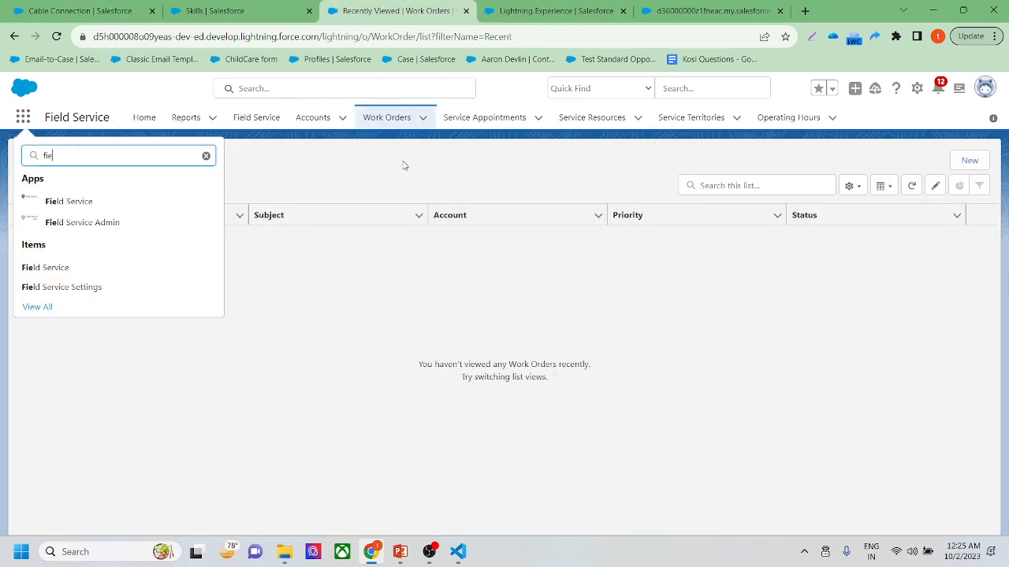
pyautogui.click(354, 190)
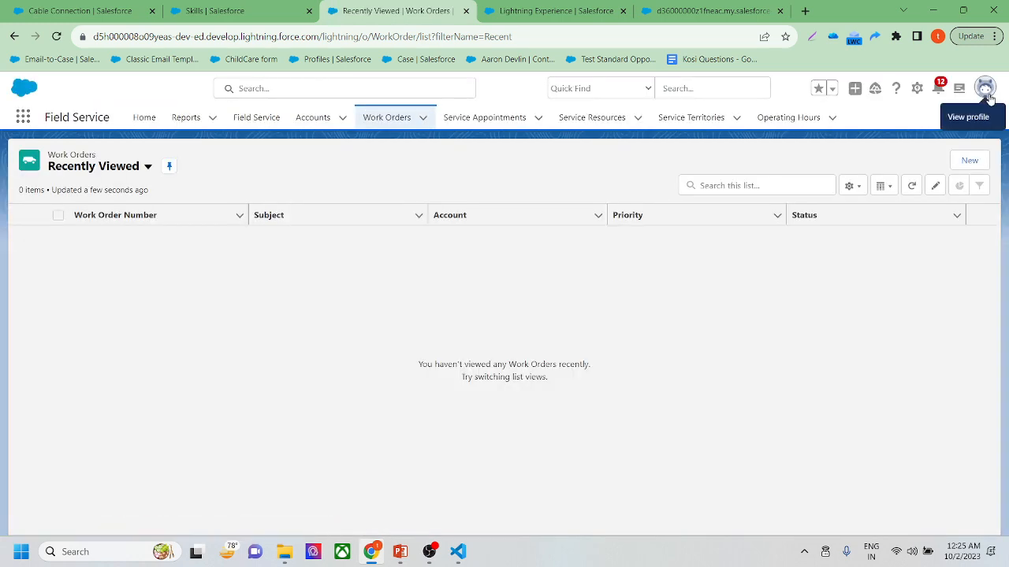
# Examine the fields offered in a new work order form and cancel it without saving.
pyautogui.click(970, 160)
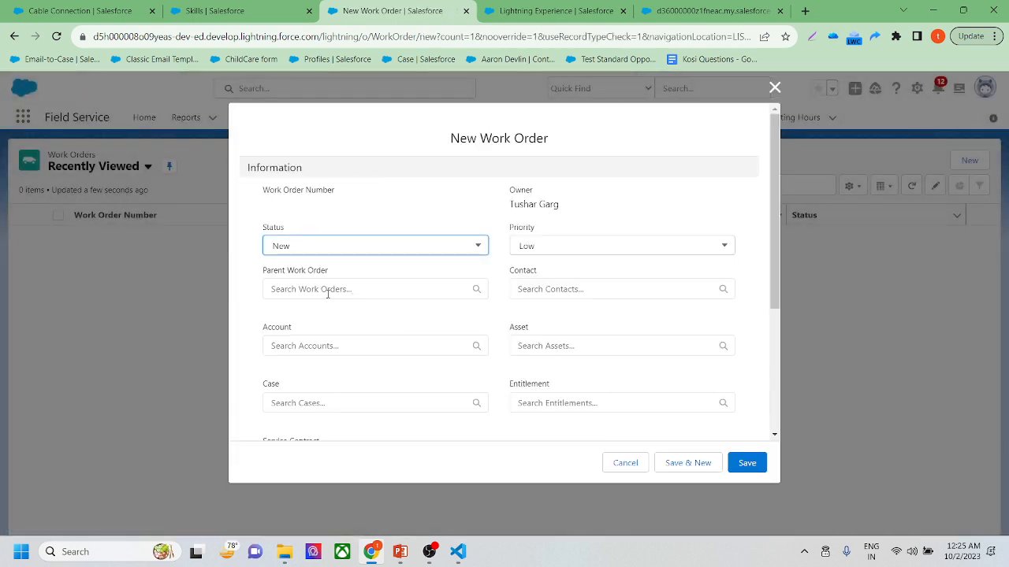
pyautogui.scroll(-2, 505, 306)
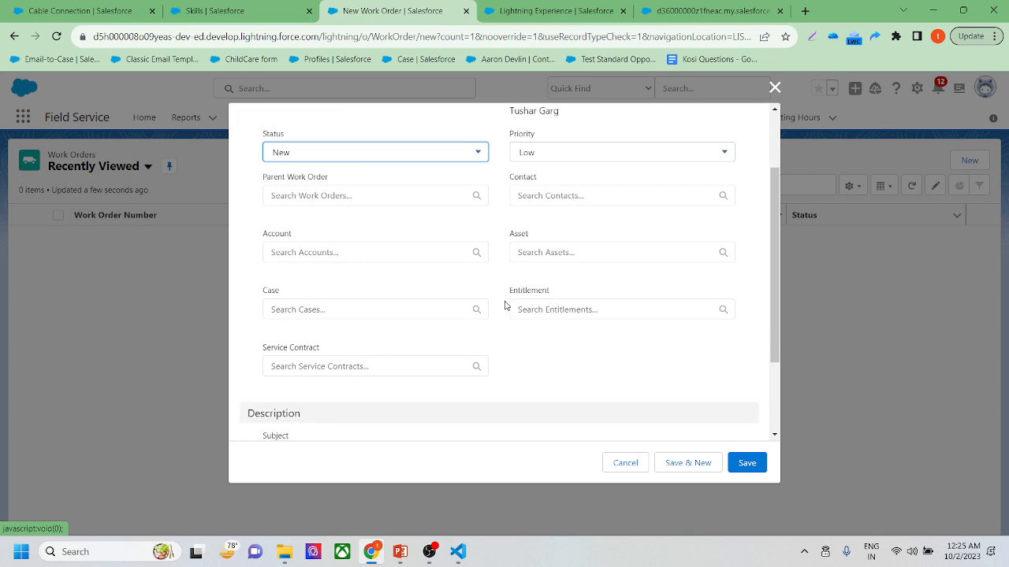
pyautogui.scroll(1, 505, 306)
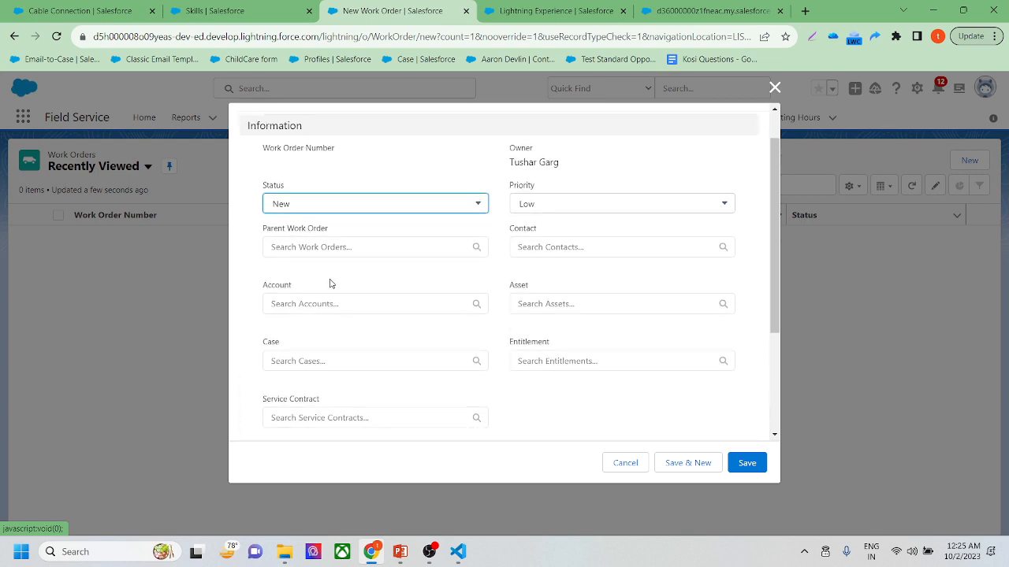
pyautogui.scroll(-3, 331, 284)
pyautogui.scroll(3, 331, 284)
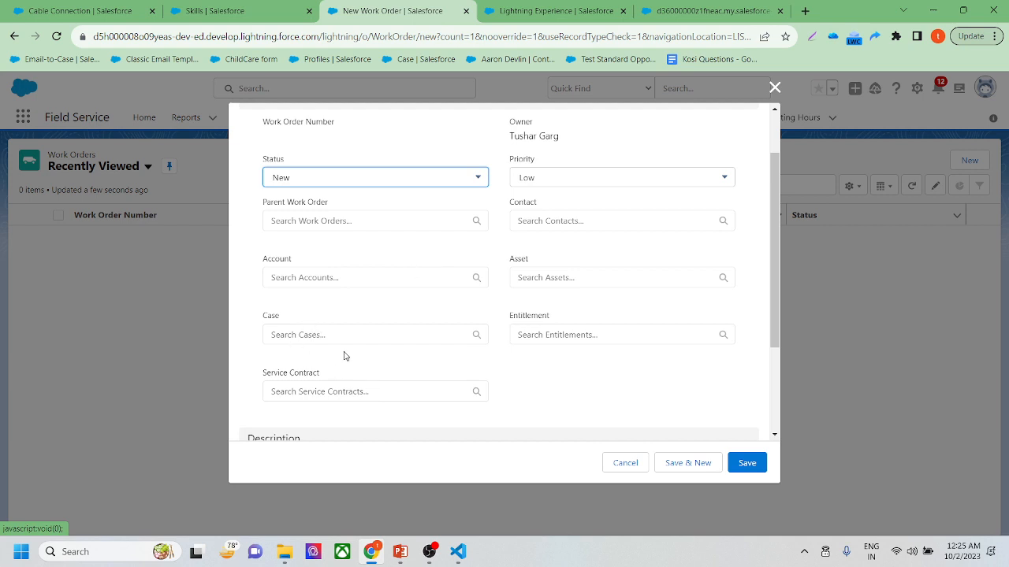
pyautogui.scroll(1, 344, 356)
pyautogui.scroll(-1, 549, 392)
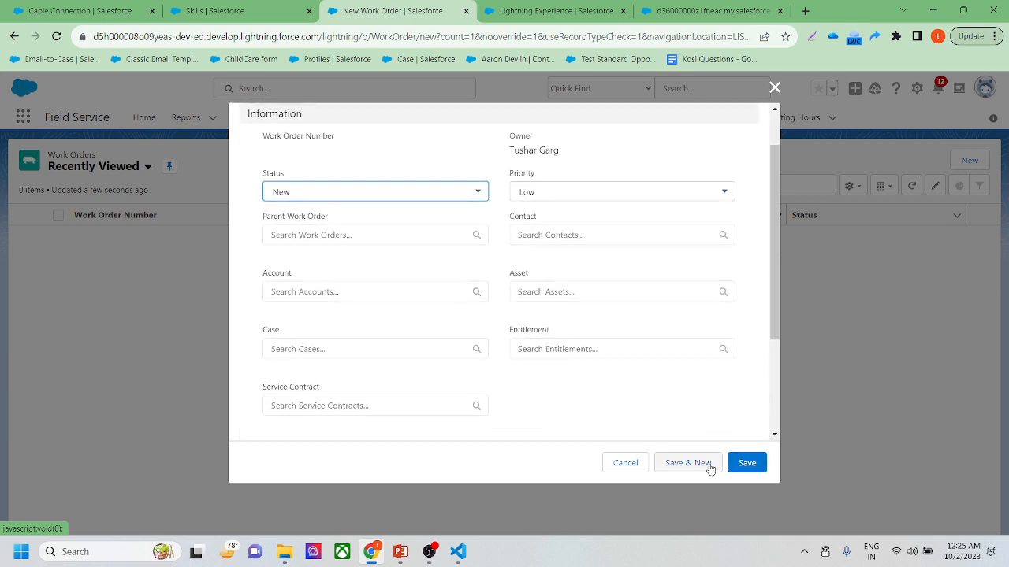
pyautogui.click(611, 466)
# Switch to Setup, search Object Manager for "work order", and open the Work Order object.
pyautogui.hotkey('ctrl', 'Tab')
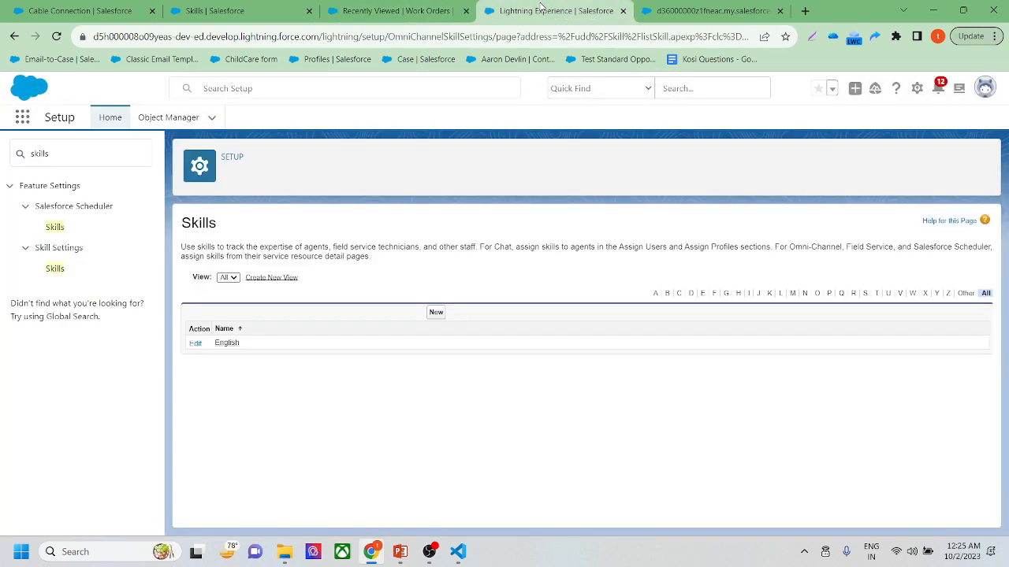
pyautogui.click(160, 116)
pyautogui.click(751, 161)
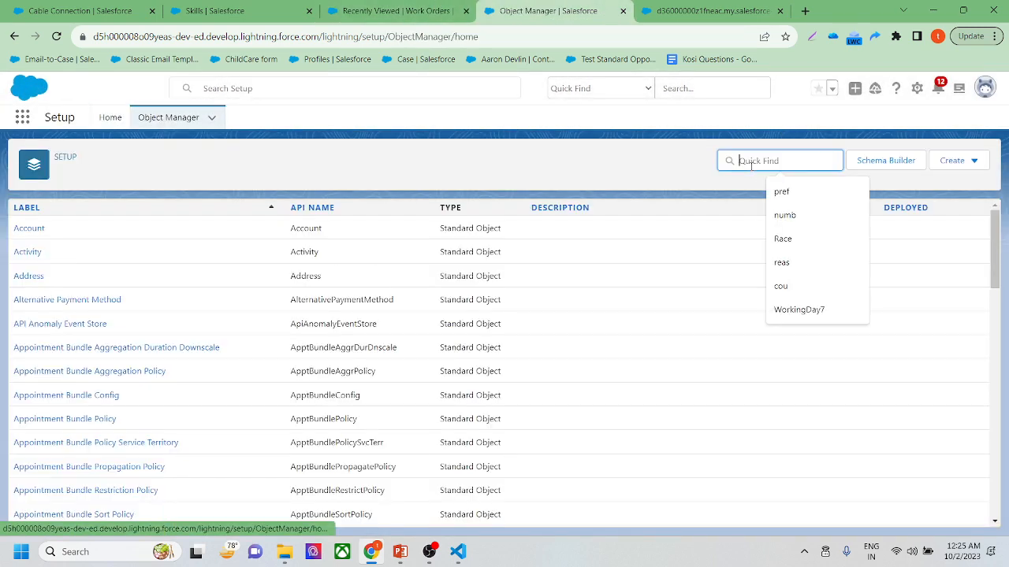
pyautogui.write('work or')
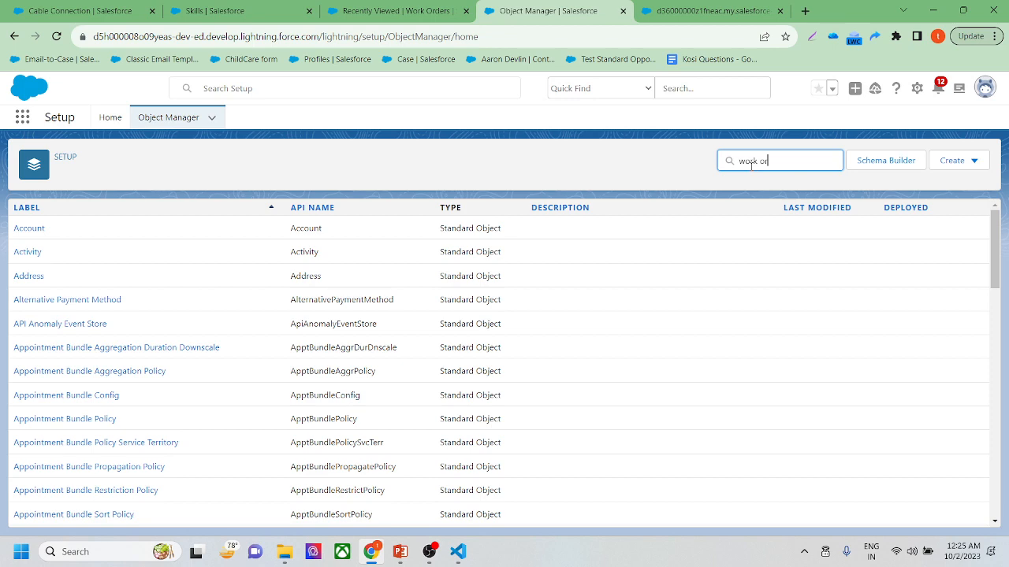
pyautogui.write('der')
pyautogui.click(53, 239)
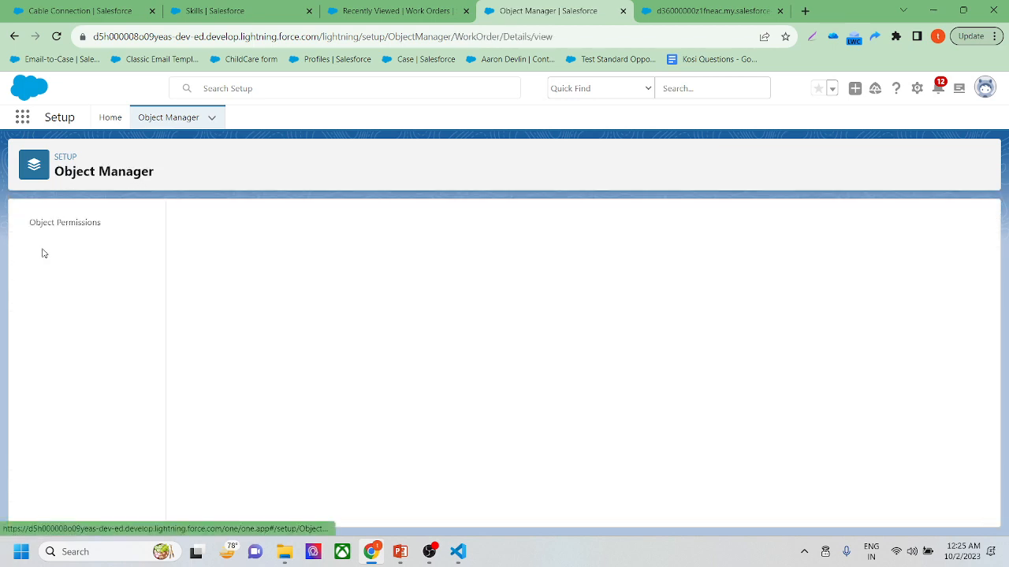
# Open the page layout assignments by profile for the Work Order object.
pyautogui.click(47, 250)
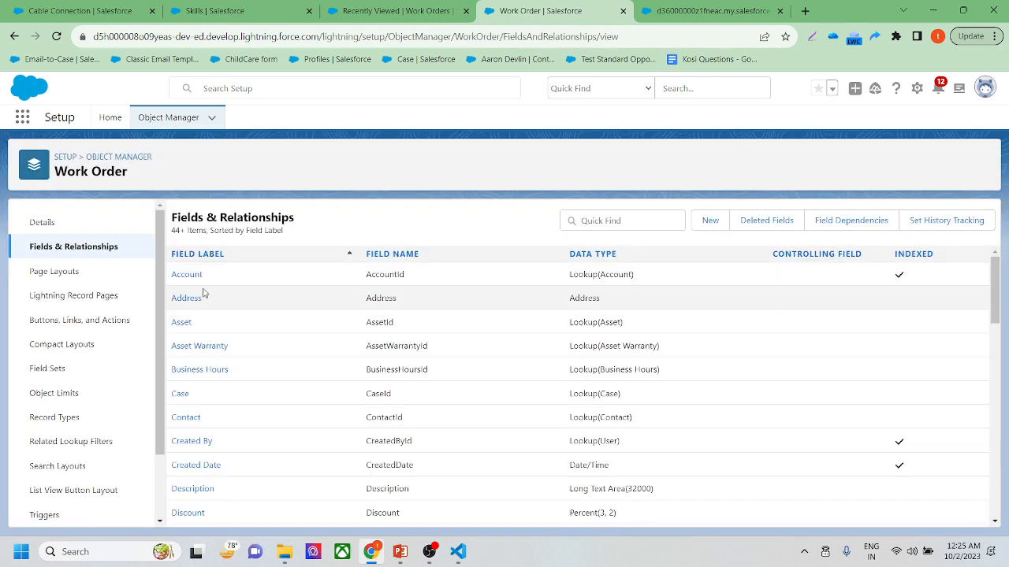
pyautogui.click(54, 271)
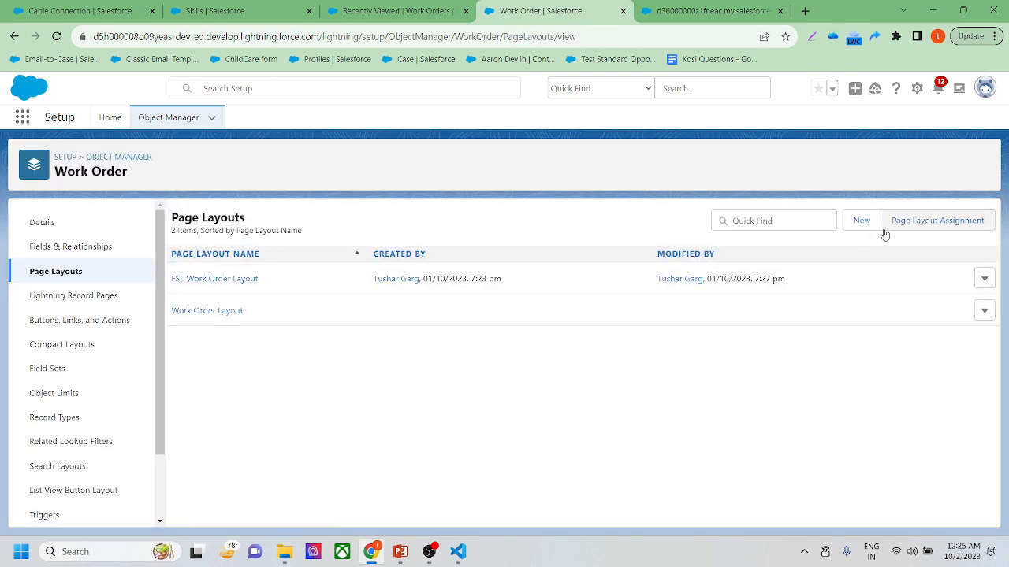
pyautogui.click(921, 227)
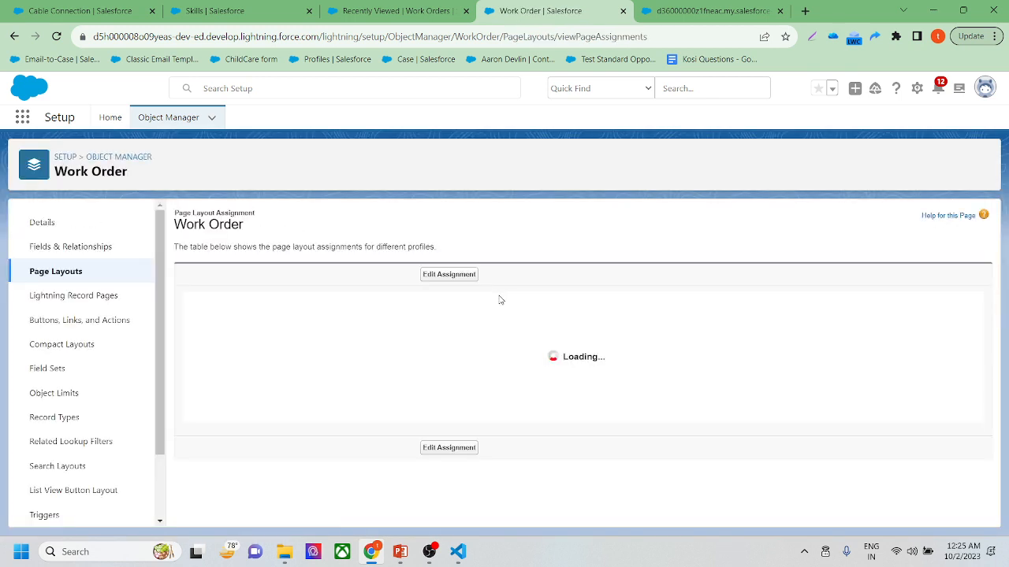
# Assign FSL Work Order Layout to the profiles from Analytics Cloud Integration User through Marketing User, and save the assignment.
pyautogui.click(465, 276)
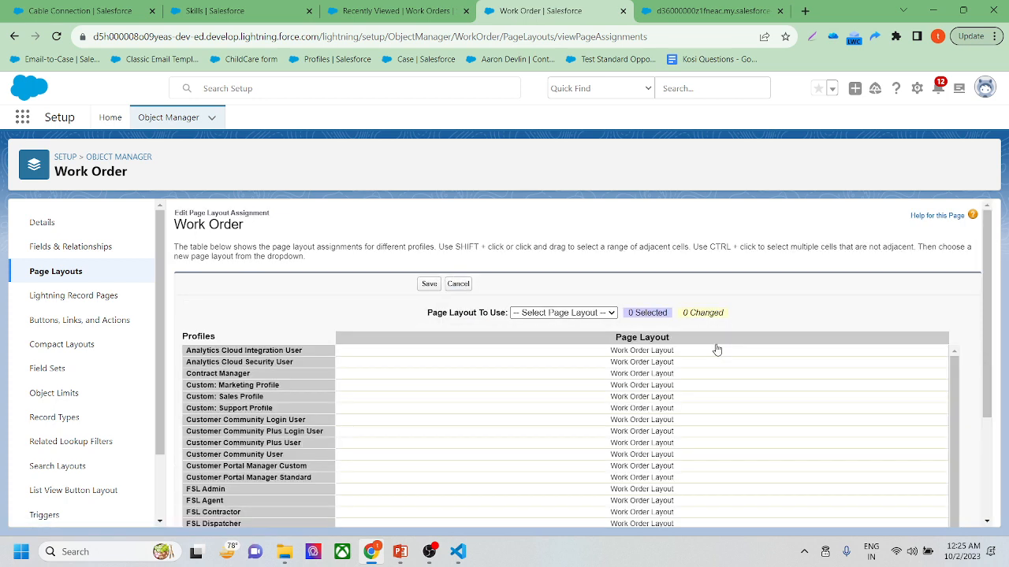
pyautogui.moveTo(717, 351); pyautogui.dragTo(892, 522)
pyautogui.click(891, 522)
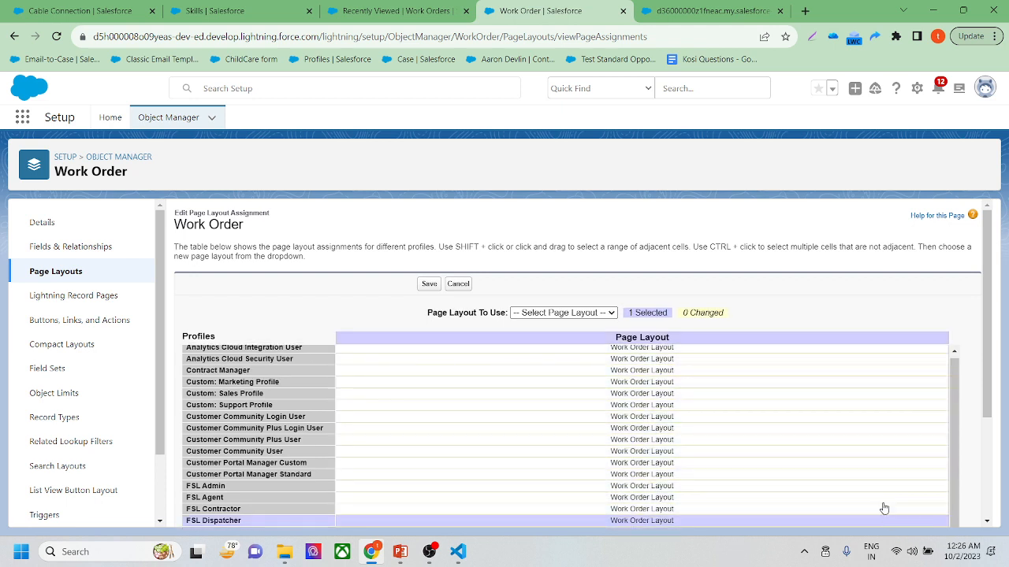
pyautogui.keyDown('ctrl'); pyautogui.click(815, 359); pyautogui.keyUp('ctrl')
pyautogui.keyDown('ctrl'); pyautogui.click(814, 350); pyautogui.keyUp('ctrl')
pyautogui.scroll(-1, 812, 457)
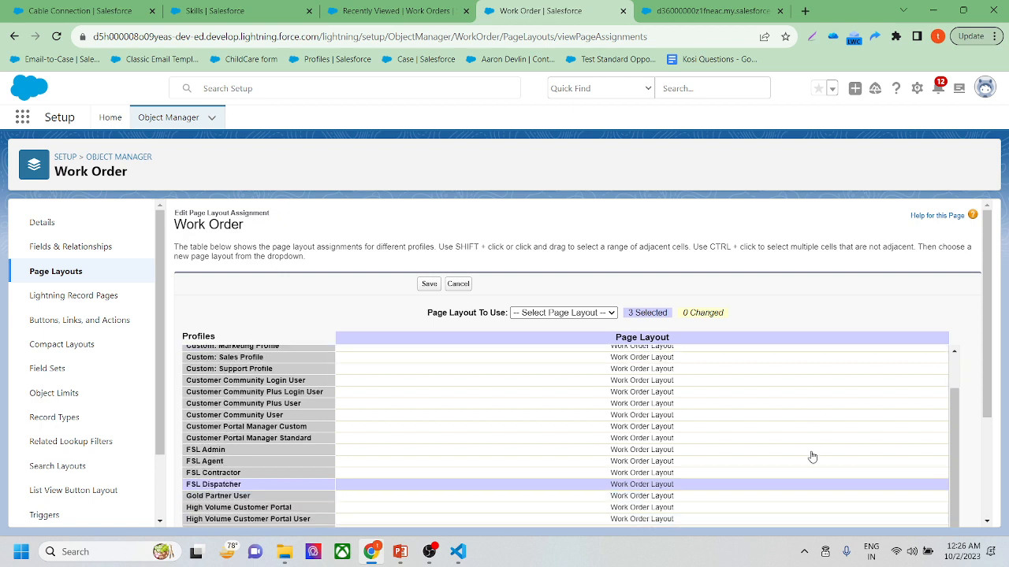
pyautogui.moveTo(730, 498); pyautogui.dragTo(732, 514)
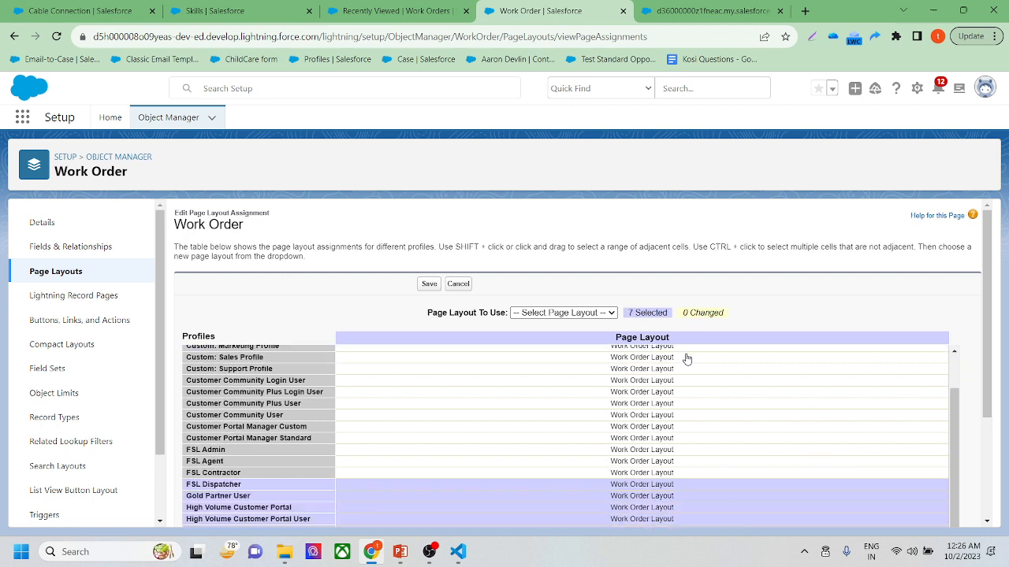
pyautogui.moveTo(684, 357); pyautogui.dragTo(691, 464)
pyautogui.keyDown('ctrl'); pyautogui.click(688, 482); pyautogui.keyUp('ctrl')
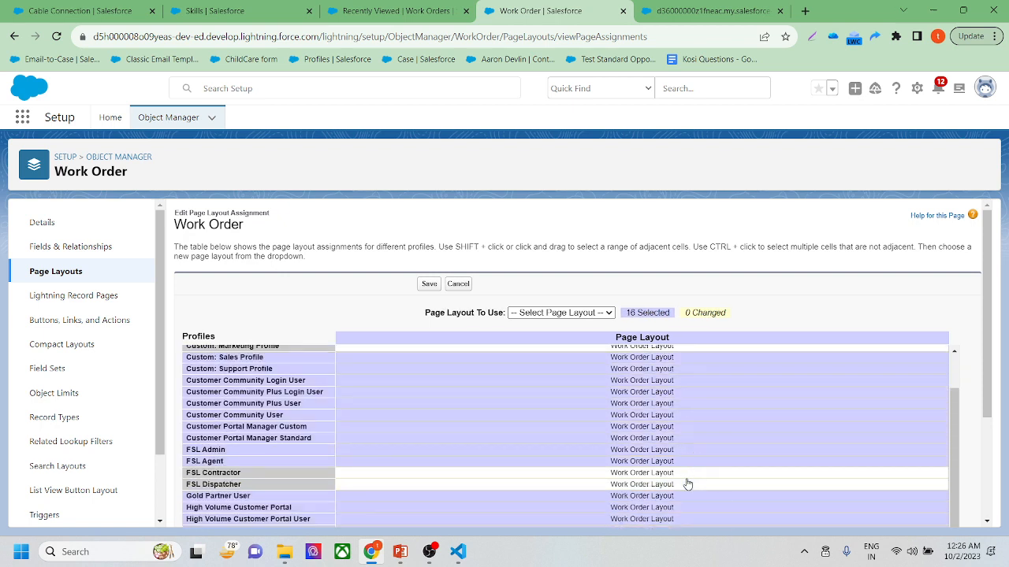
pyautogui.keyDown('ctrl'); pyautogui.click(685, 473); pyautogui.keyUp('ctrl')
pyautogui.keyDown('ctrl'); pyautogui.click(676, 487); pyautogui.keyUp('ctrl')
pyautogui.scroll(1, 680, 448)
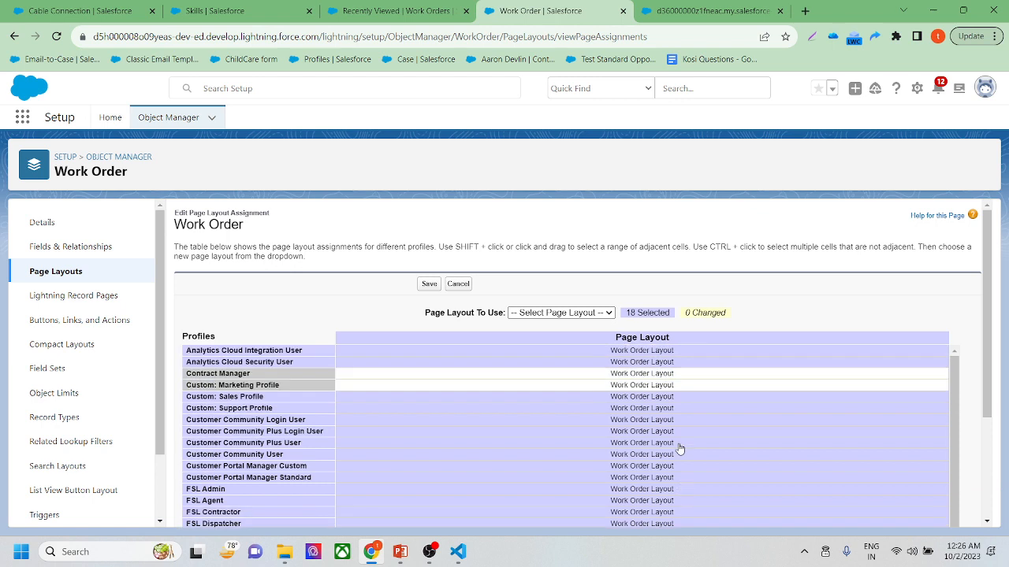
pyautogui.keyDown('ctrl'); pyautogui.click(654, 385); pyautogui.keyUp('ctrl')
pyautogui.keyDown('ctrl'); pyautogui.click(653, 374); pyautogui.keyUp('ctrl')
pyautogui.click(556, 313)
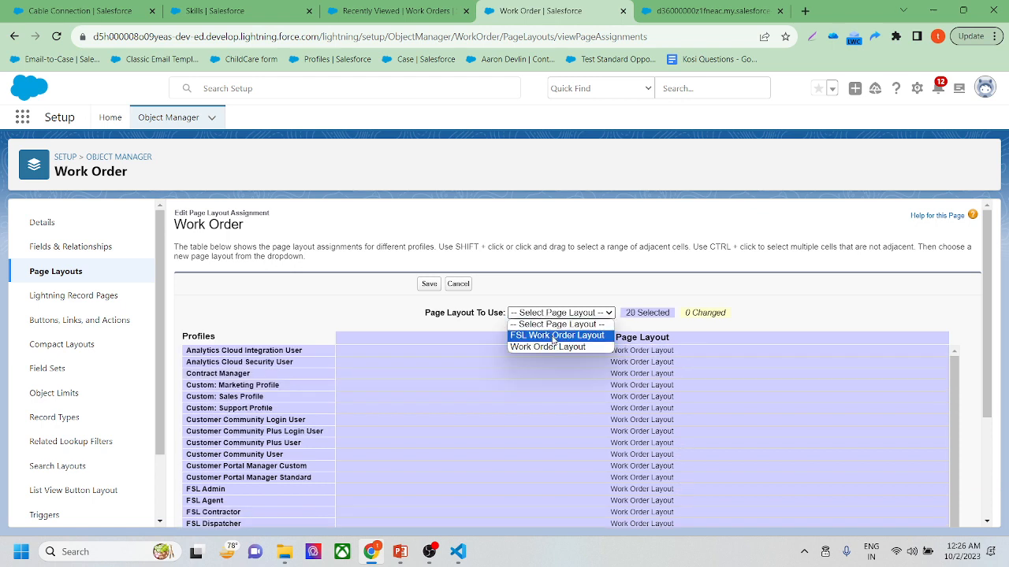
pyautogui.click(556, 335)
pyautogui.click(428, 285)
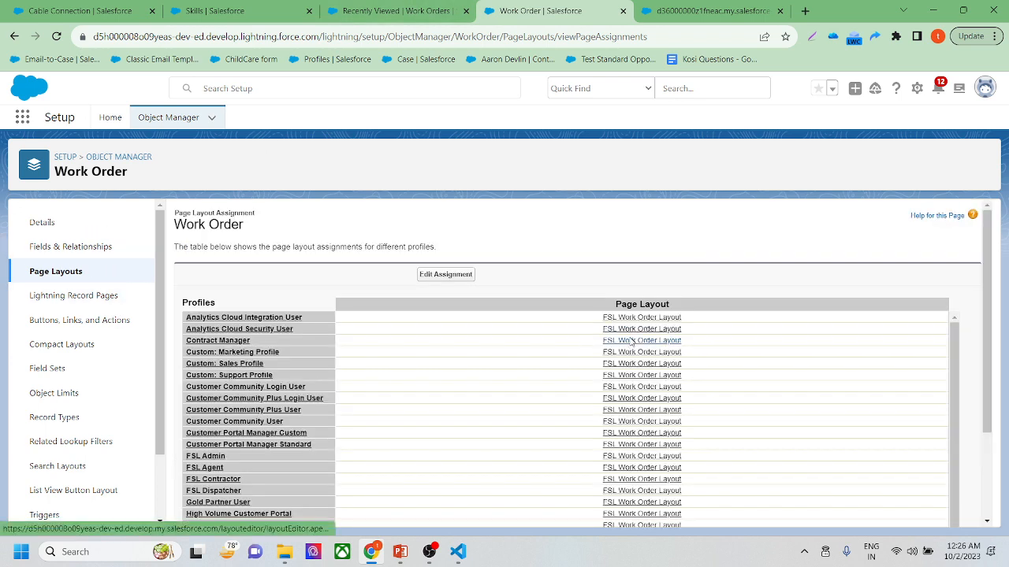
# Open the FSL Work Order Layout, check its Information section fields, and save the layout.
pyautogui.click(631, 340)
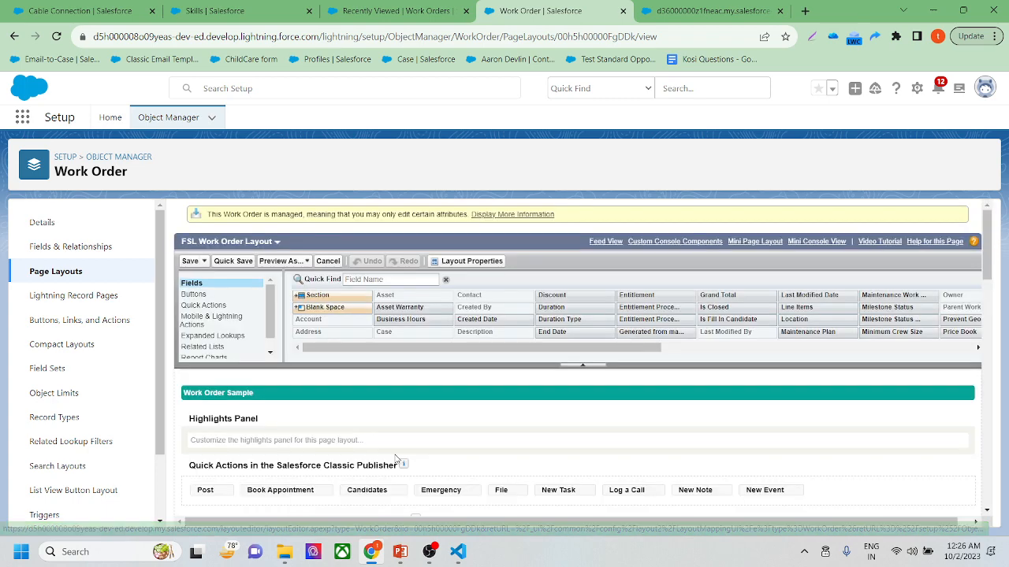
pyautogui.scroll(-5, 395, 455)
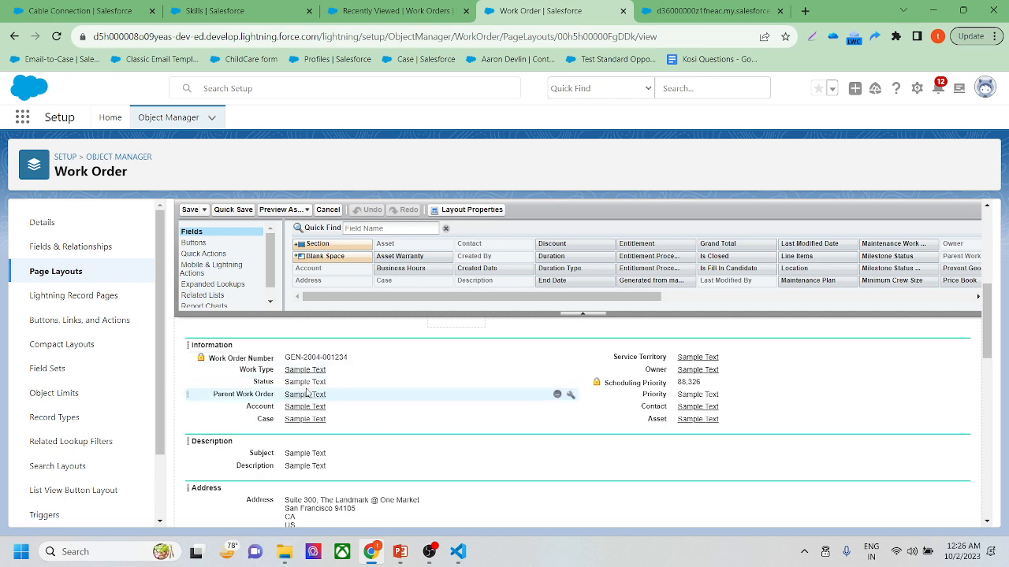
pyautogui.click(190, 209)
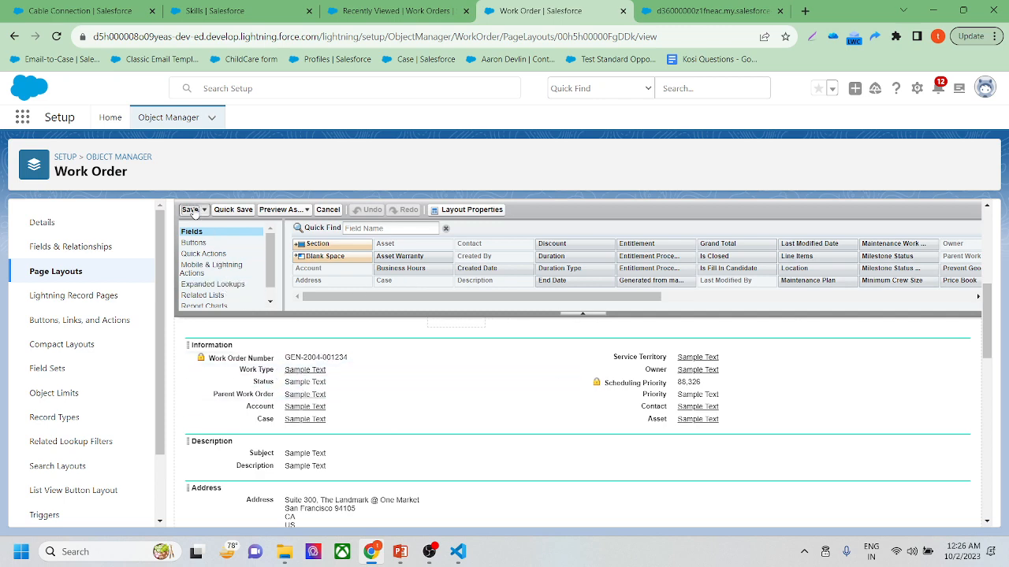
# Return to the Work Orders list and inspect the fields and Status options in a new work order form.
pyautogui.click(394, 11)
pyautogui.click(402, 124)
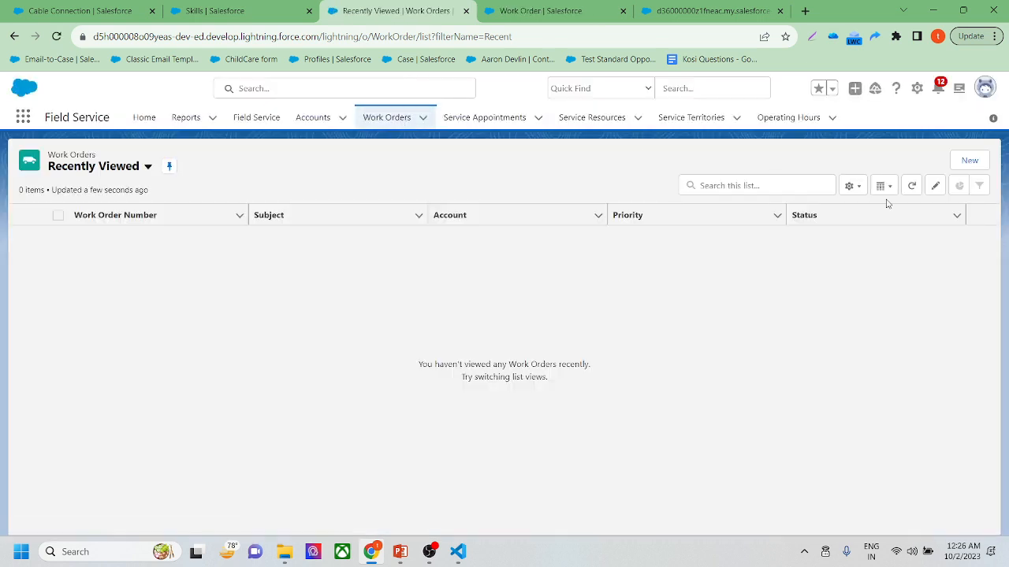
pyautogui.click(970, 162)
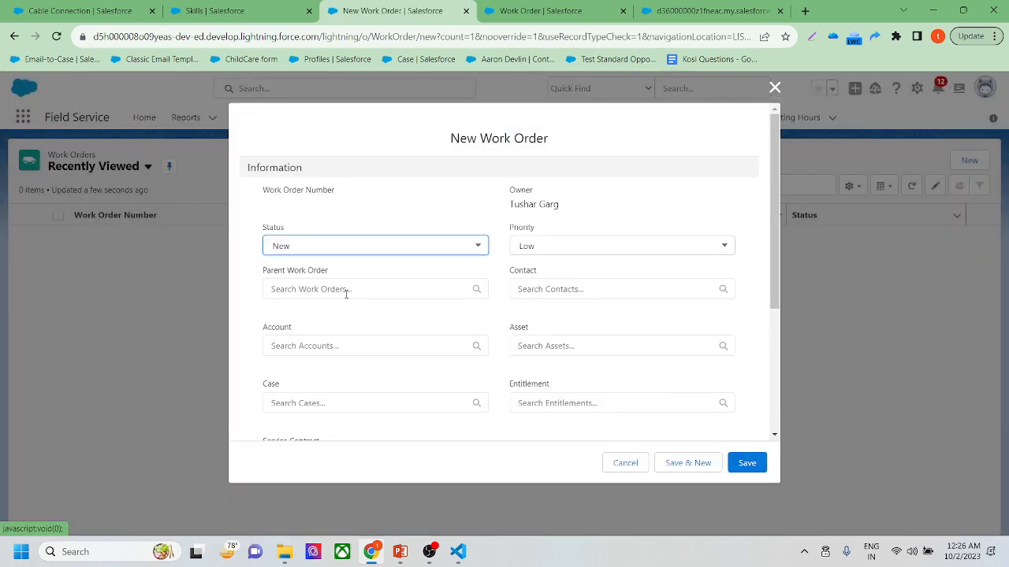
pyautogui.scroll(-3, 509, 338)
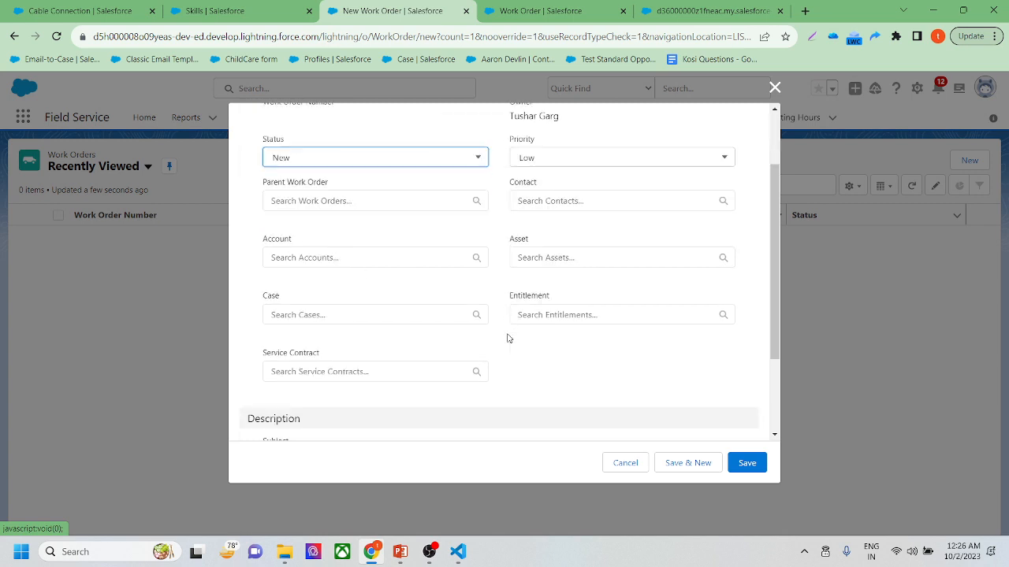
pyautogui.scroll(3, 510, 339)
pyautogui.click(471, 249)
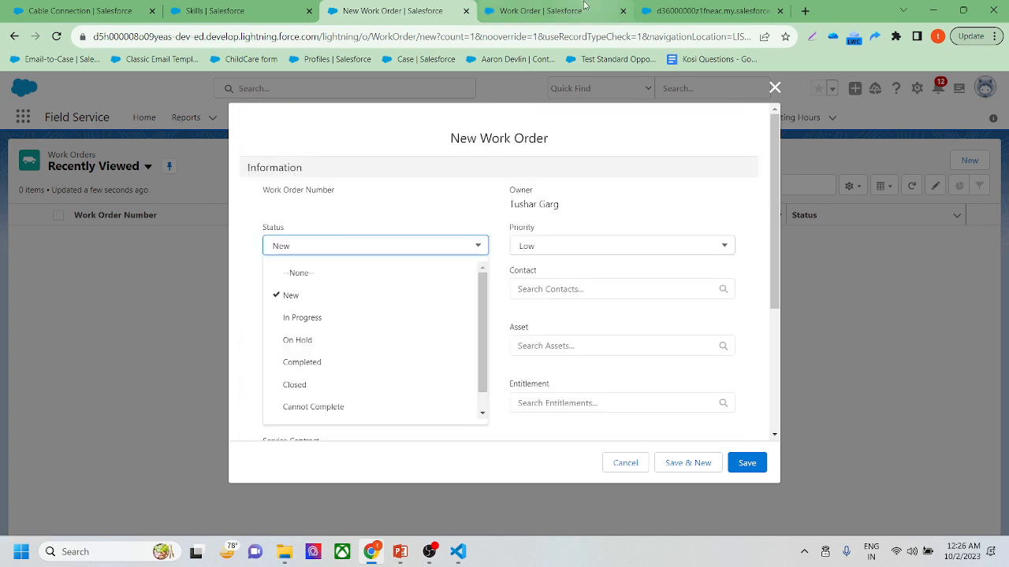
# Assign FSL Work Order Layout to the profiles from Minimum Access - Salesforce through System Administrator for the Work Order object, and save.
pyautogui.click(544, 11)
pyautogui.click(912, 224)
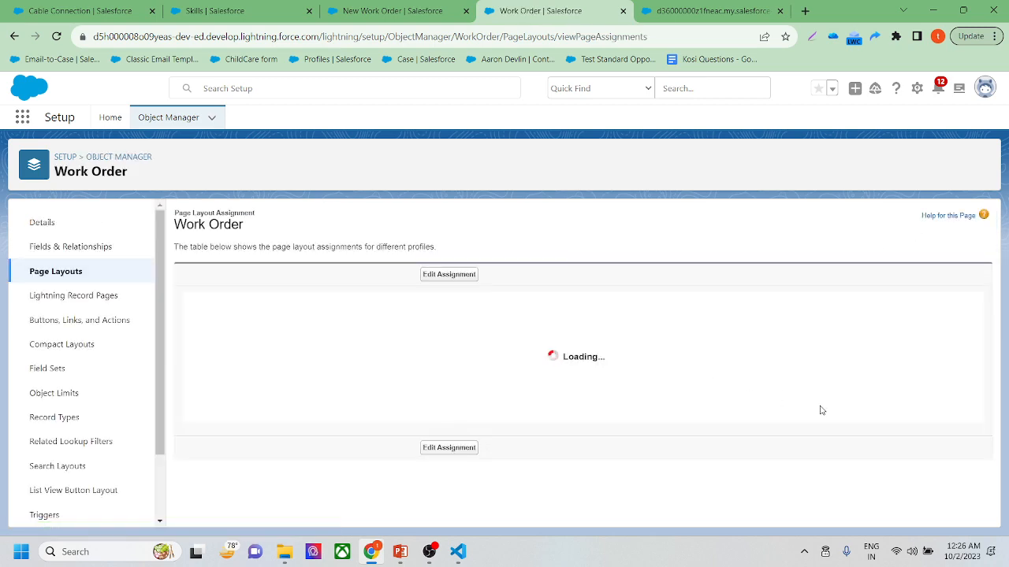
pyautogui.scroll(-5, 820, 409)
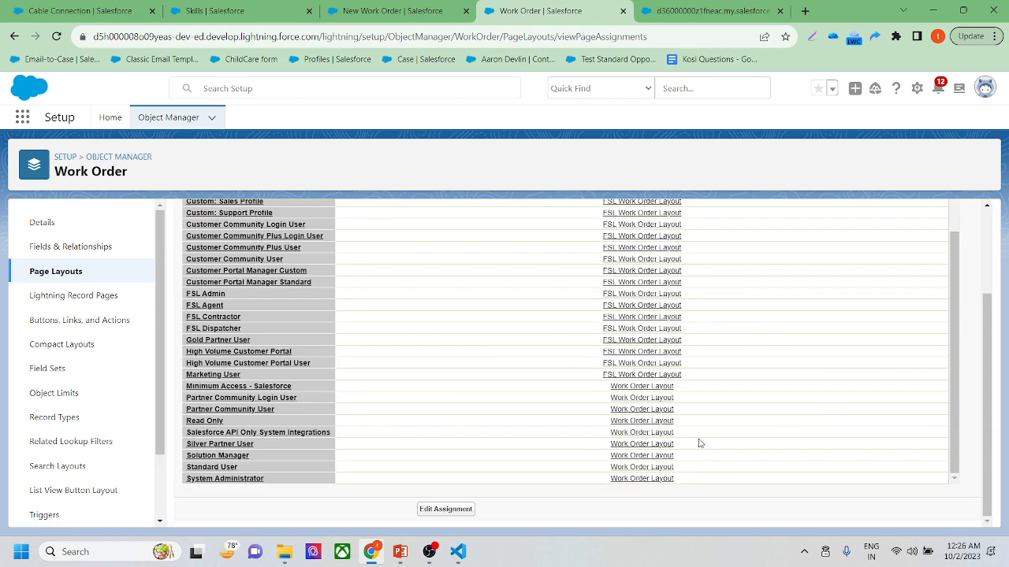
pyautogui.click(455, 511)
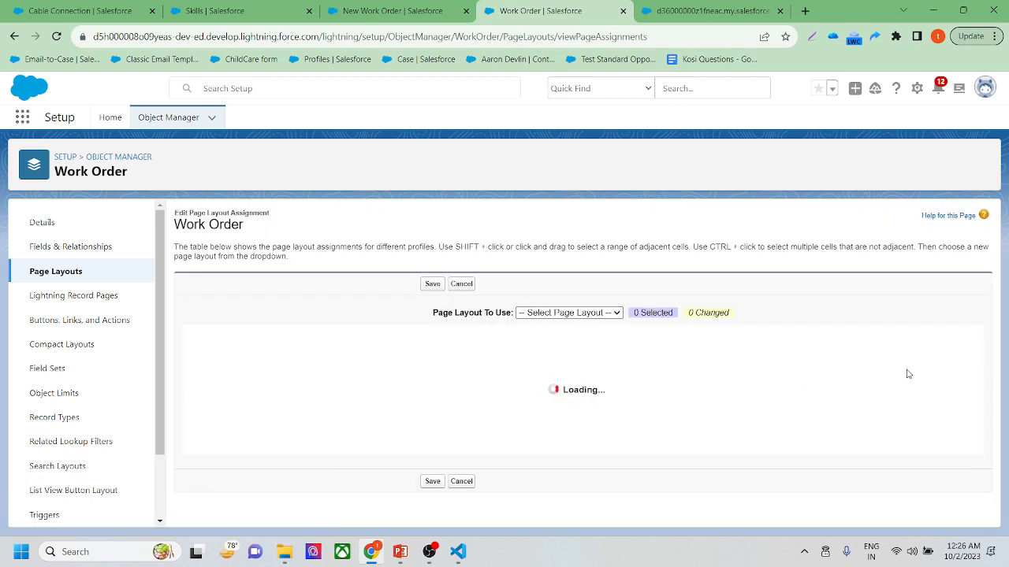
pyautogui.scroll(-1, 926, 420)
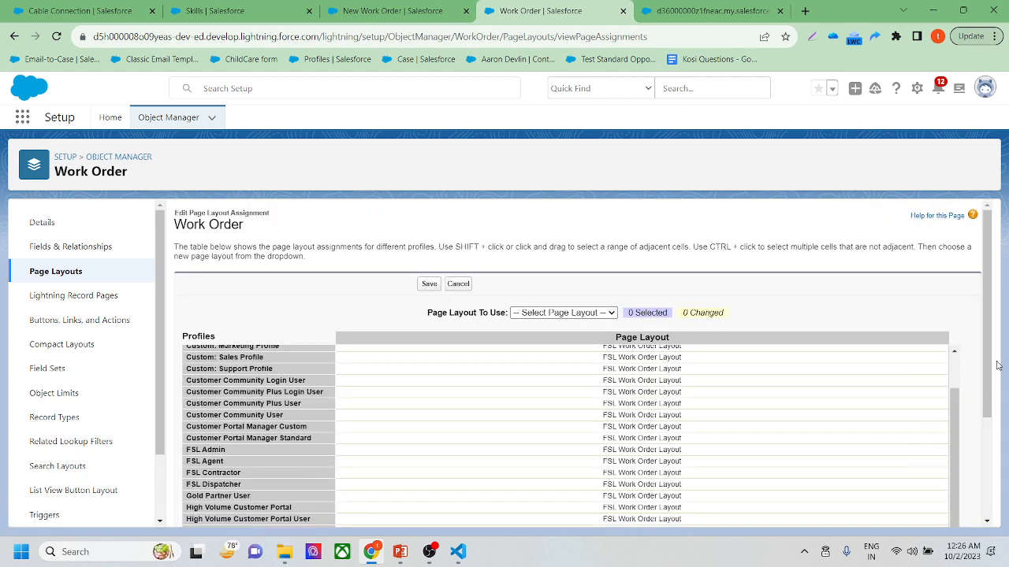
pyautogui.scroll(-2, 979, 344)
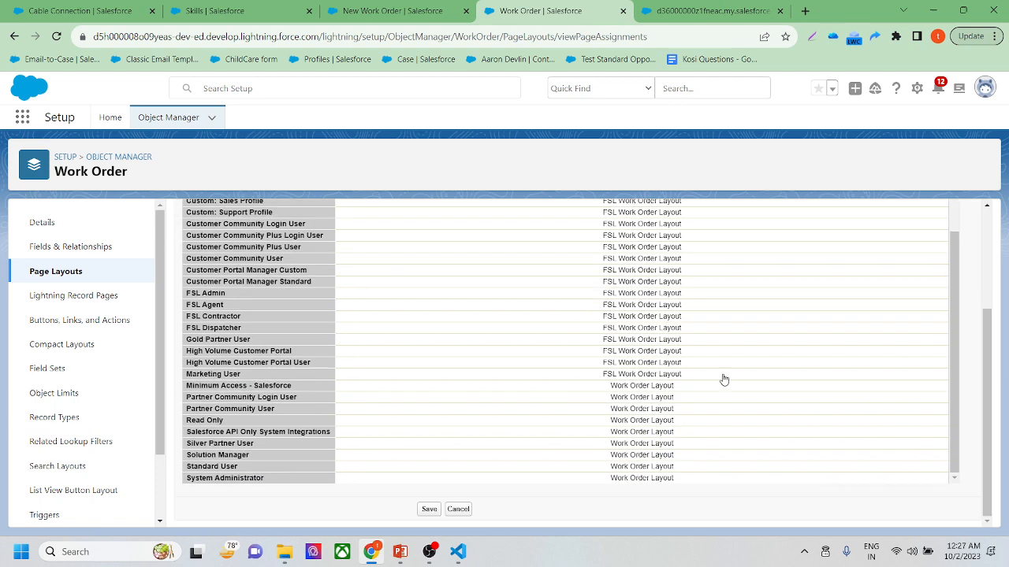
pyautogui.moveTo(723, 380); pyautogui.dragTo(711, 480)
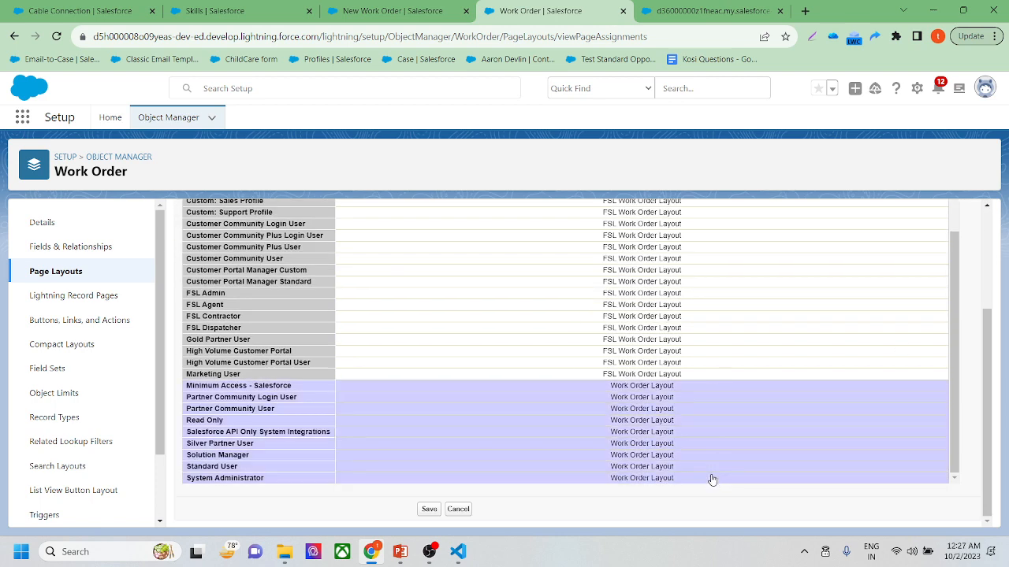
pyautogui.scroll(2, 998, 365)
pyautogui.click(604, 313)
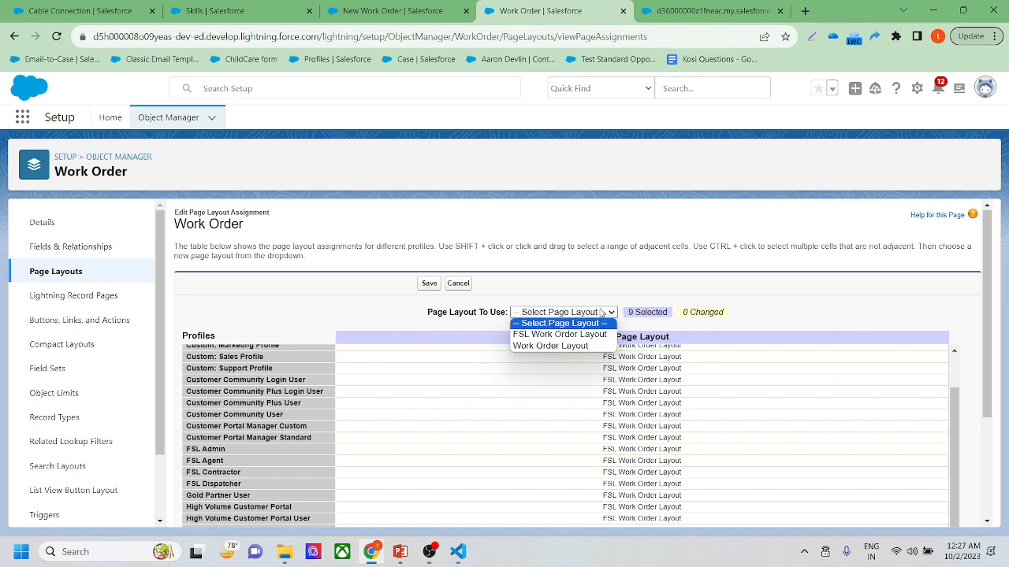
pyautogui.click(580, 335)
pyautogui.scroll(-5, 689, 351)
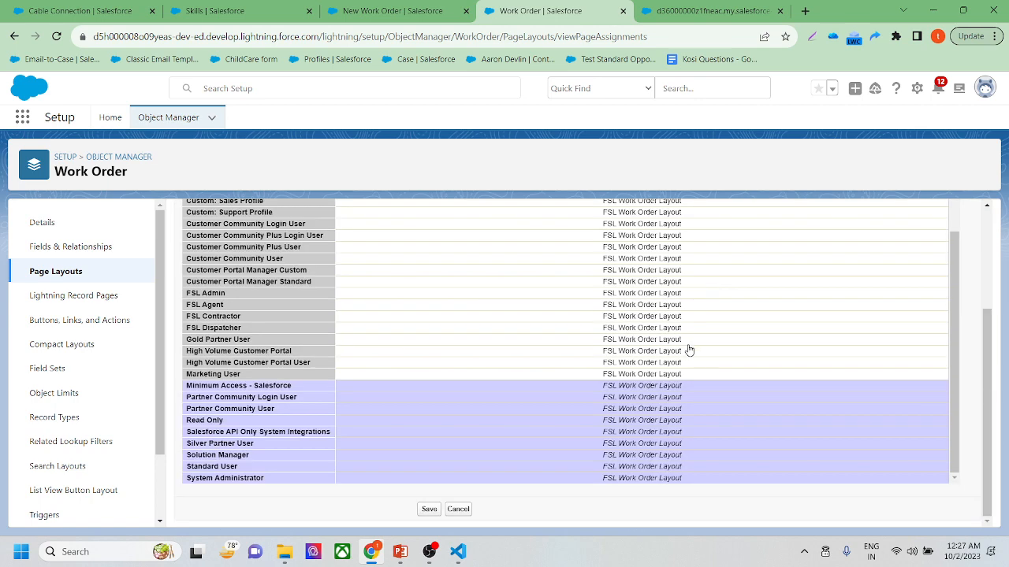
pyautogui.click(429, 511)
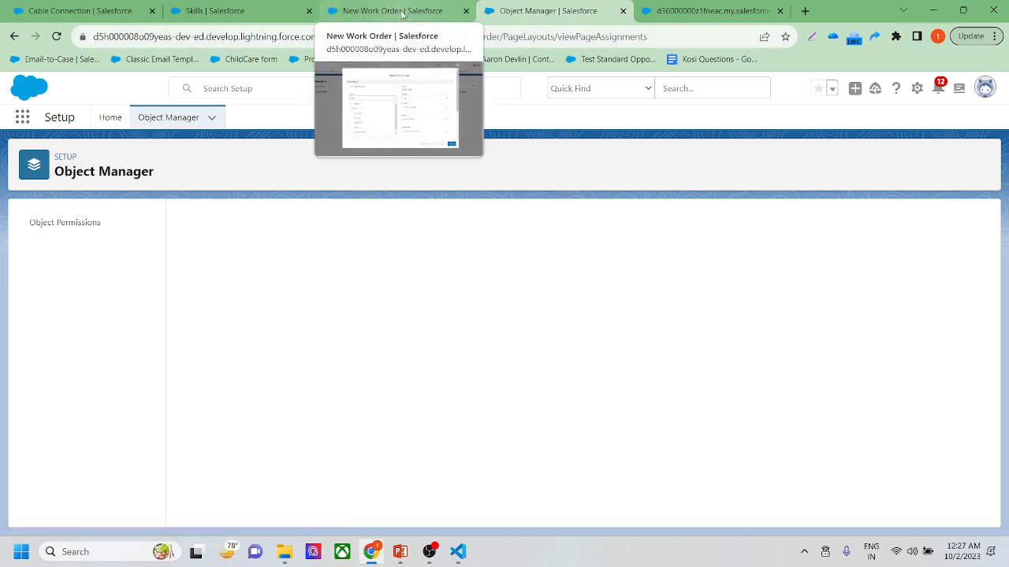
# Reload the new work order form and set its Work Type to Cable Connection and its Service Territory to Agra Ter.
pyautogui.click(400, 13)
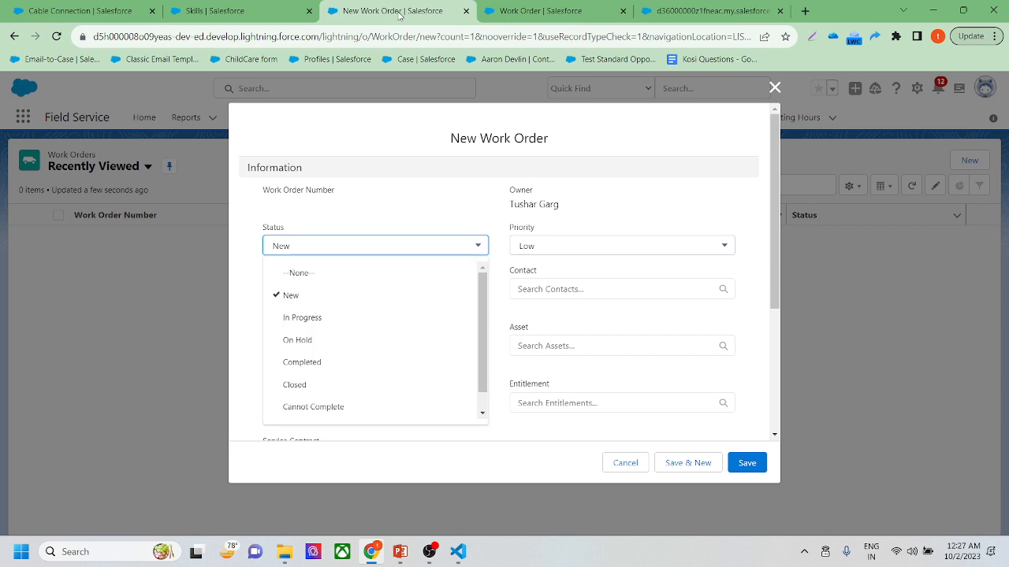
pyautogui.click(400, 45)
pyautogui.press('Return')
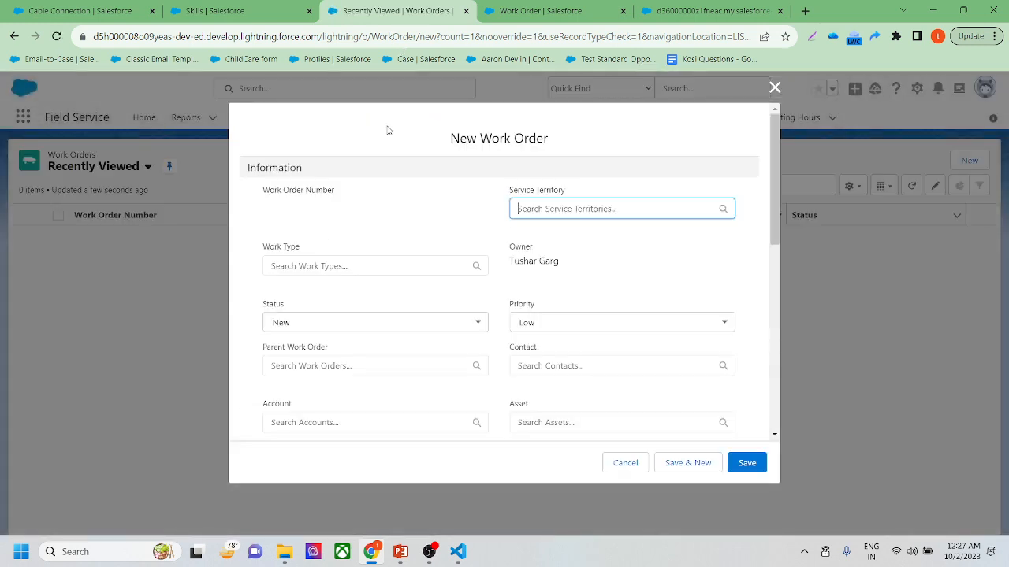
pyautogui.click(297, 266)
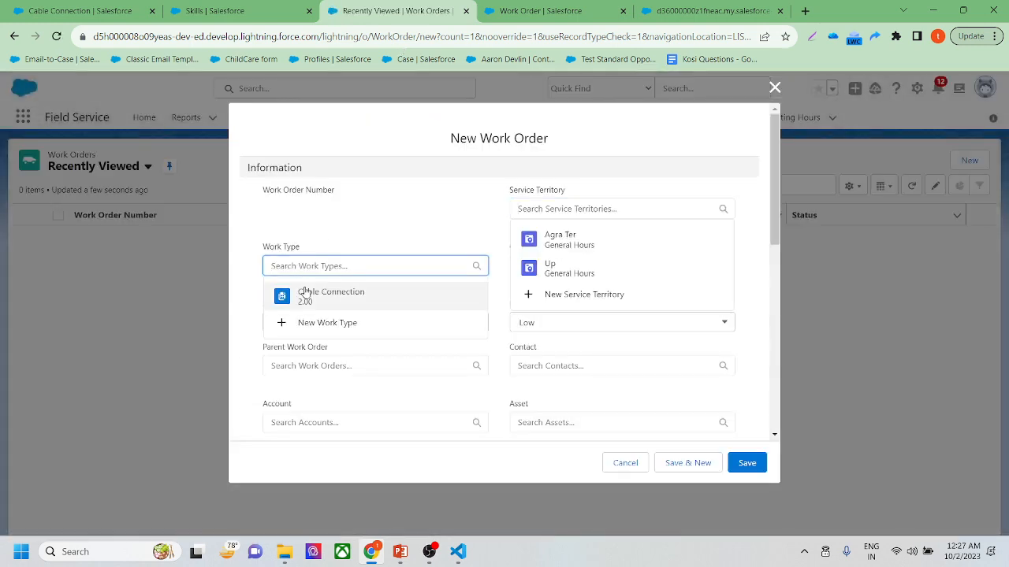
pyautogui.click(309, 299)
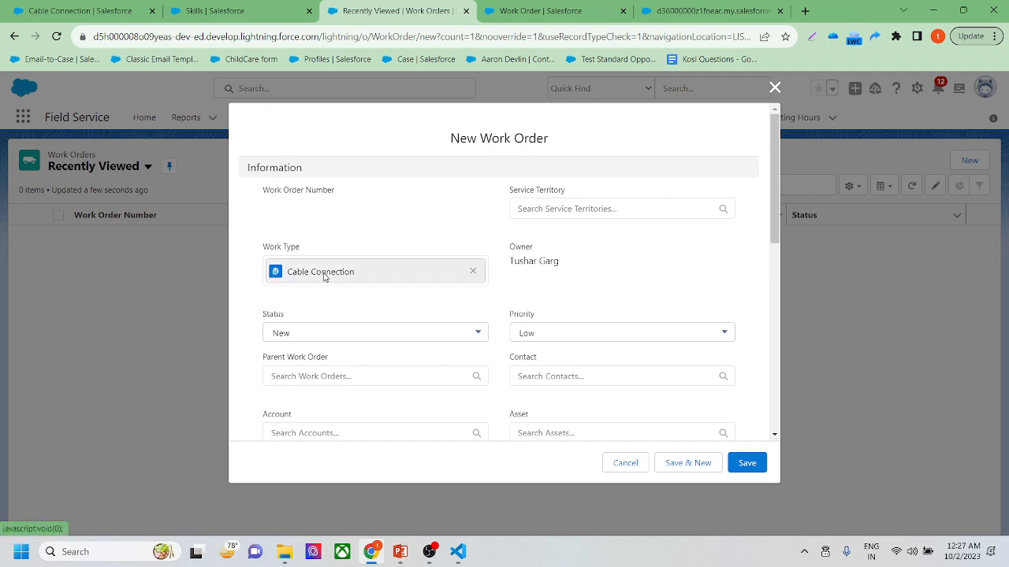
pyautogui.click(552, 208)
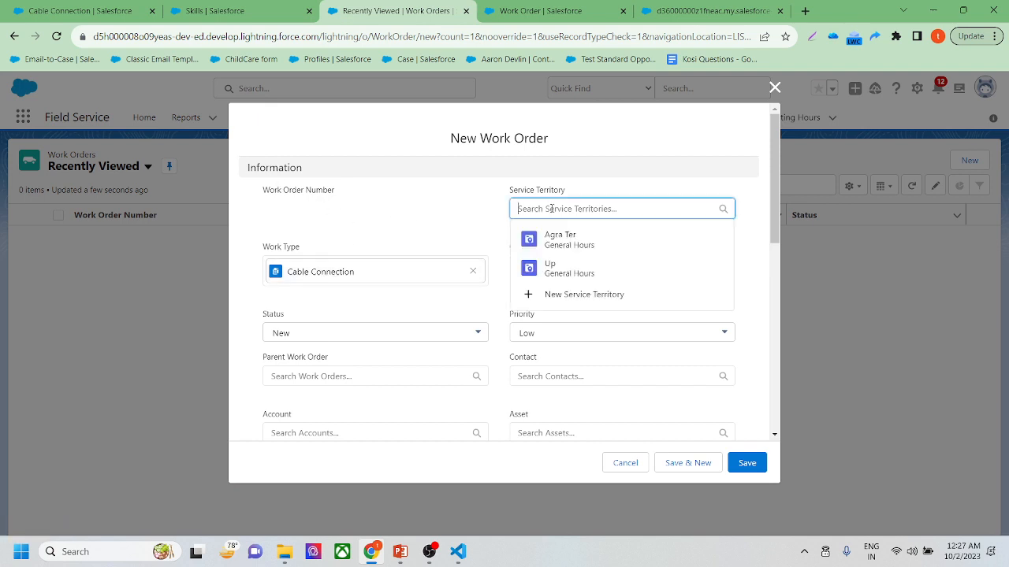
pyautogui.click(570, 244)
# Set the new work order's priority to Medium and check the Account lookup, leaving it empty.
pyautogui.scroll(-2, 573, 278)
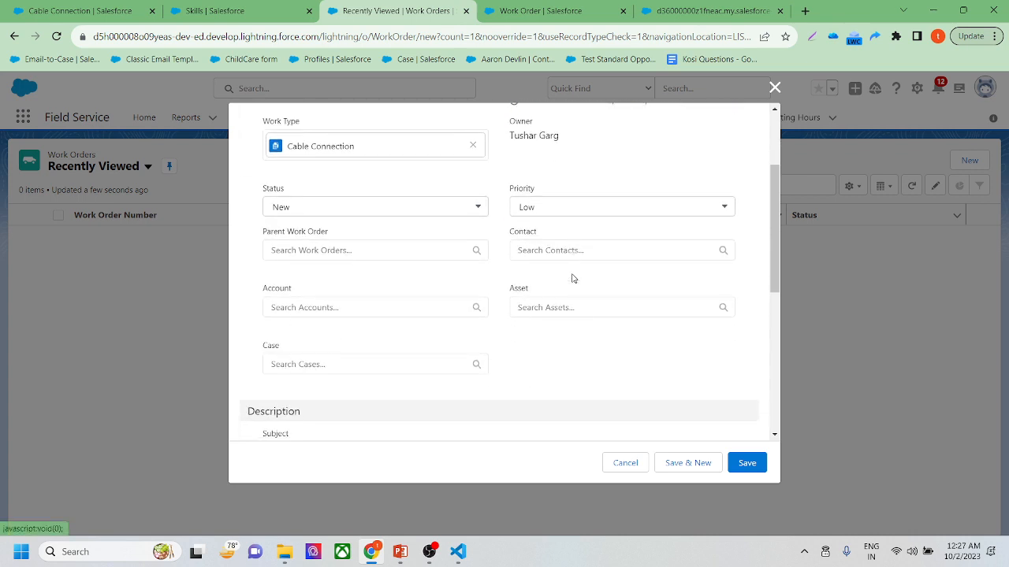
pyautogui.click(538, 206)
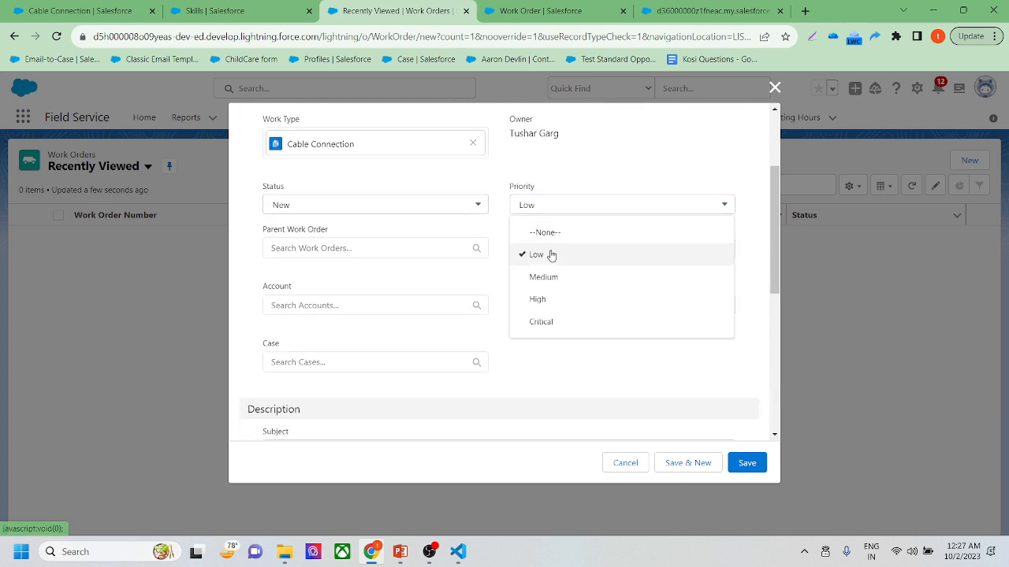
pyautogui.click(547, 277)
pyautogui.click(309, 306)
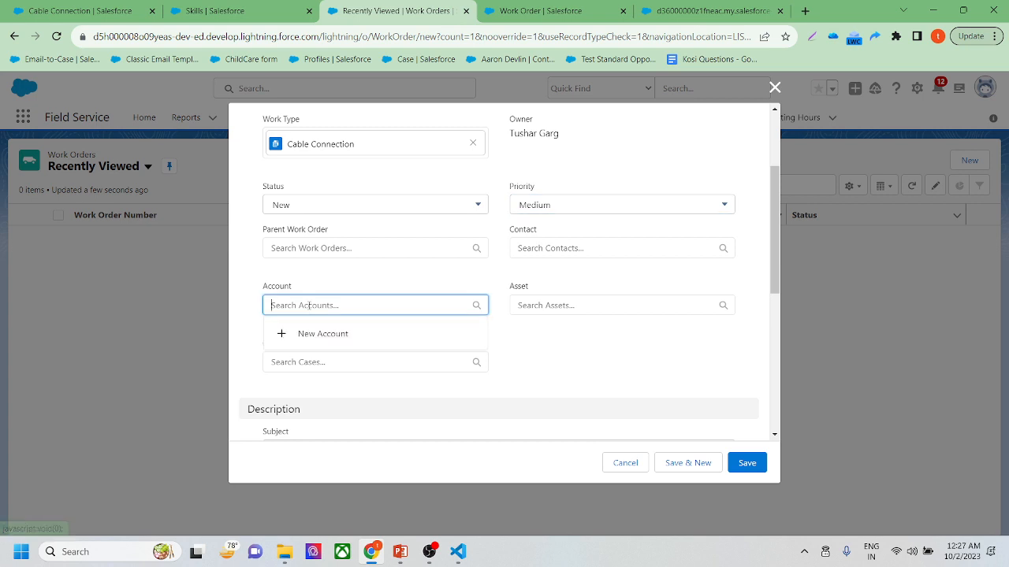
pyautogui.click(343, 285)
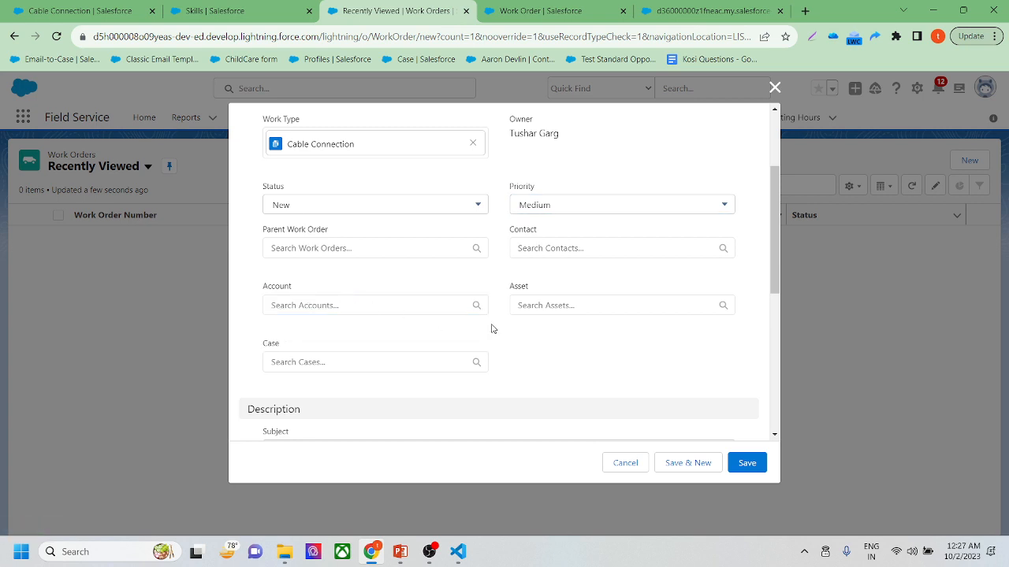
# Enter "Cable Connn" as the work order's subject and save the record with the address fields blank.
pyautogui.scroll(-1, 522, 337)
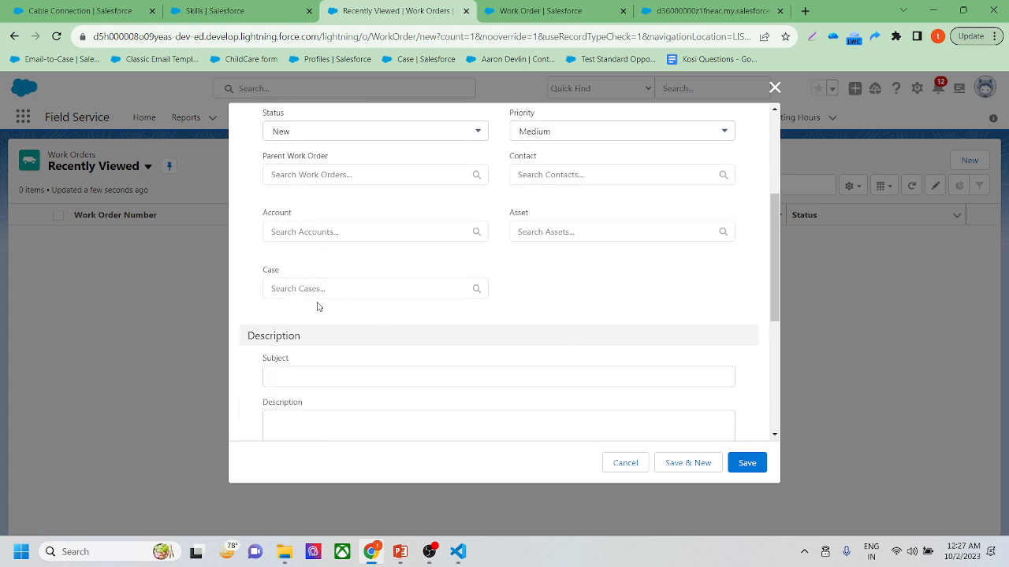
pyautogui.click(318, 377)
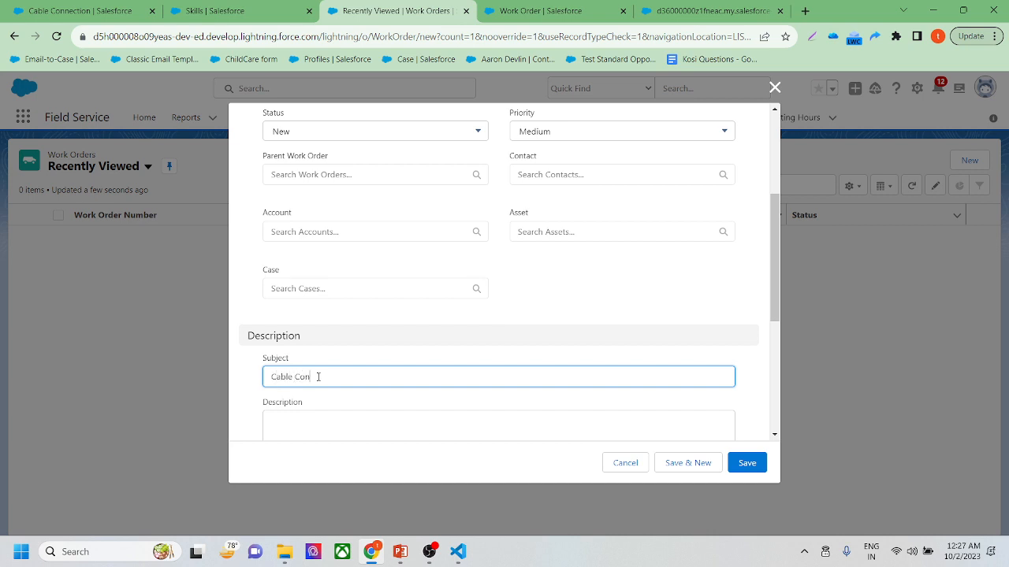
pyautogui.click(543, 323)
pyautogui.scroll(-4, 545, 374)
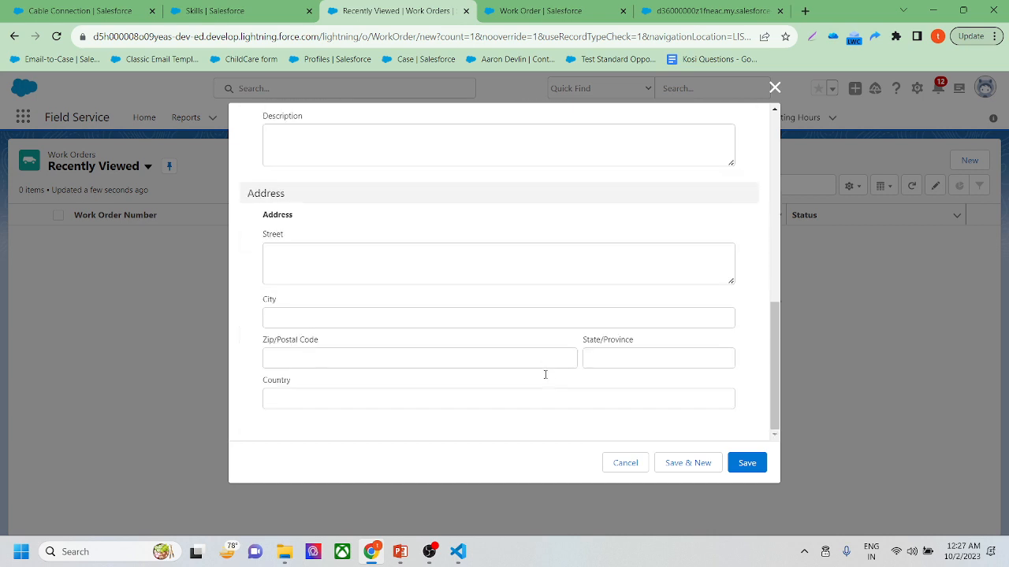
pyautogui.click(743, 469)
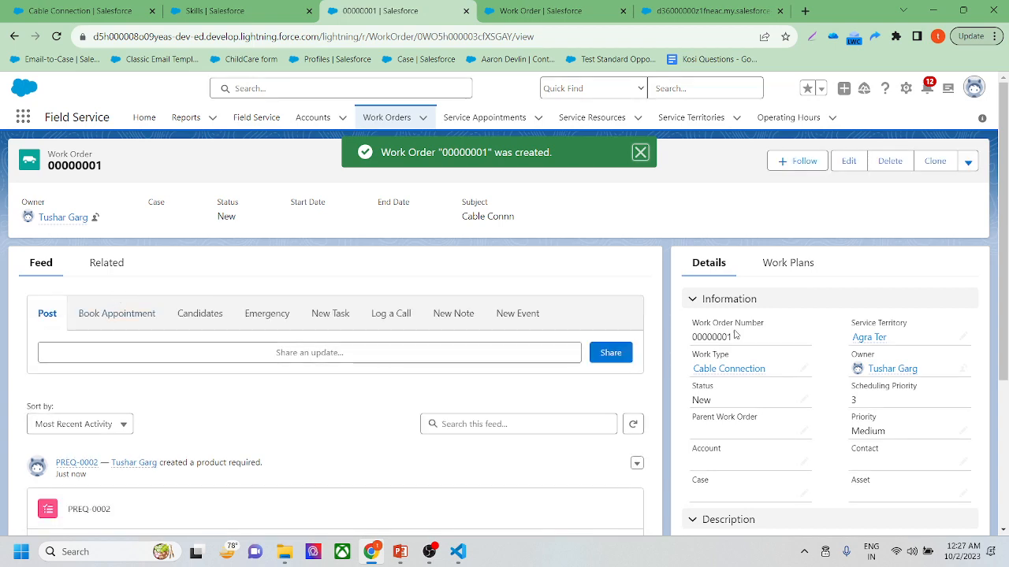
# Review the new work order's work type, related line items, service appointments and skill requirements, and return to its feed.
pyautogui.moveTo(714, 377)
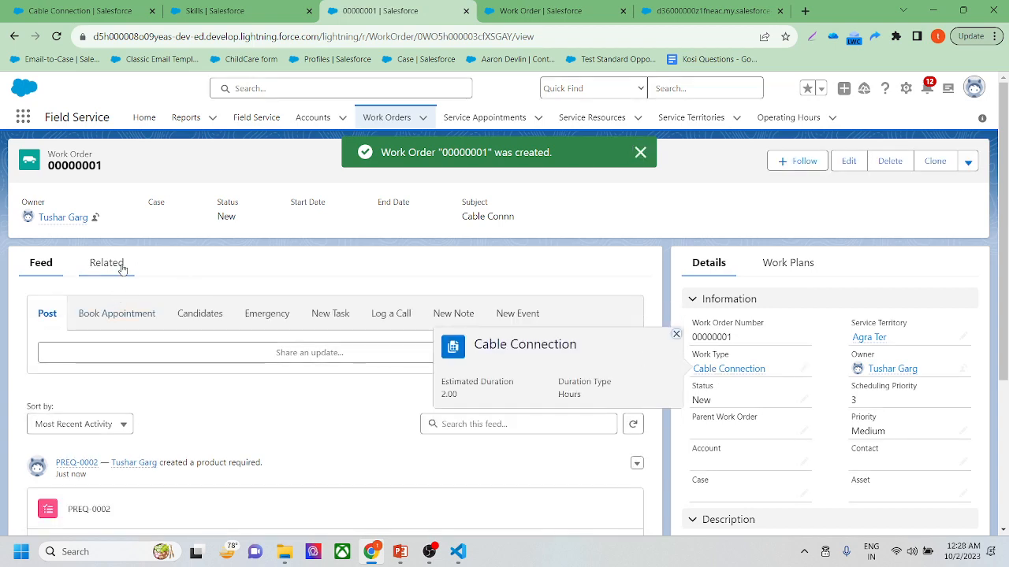
pyautogui.click(111, 264)
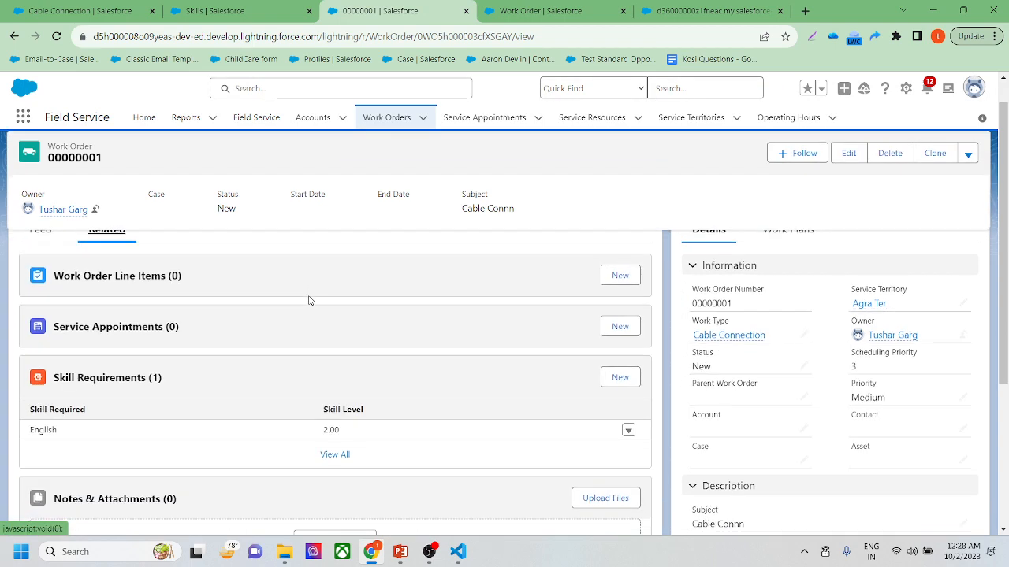
pyautogui.scroll(-1, 300, 351)
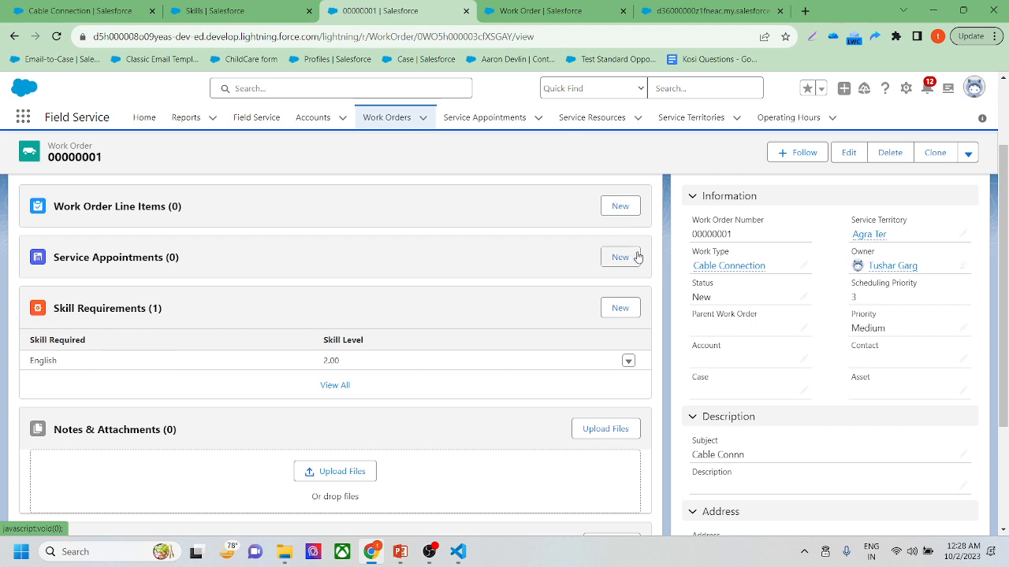
pyautogui.moveTo(715, 271)
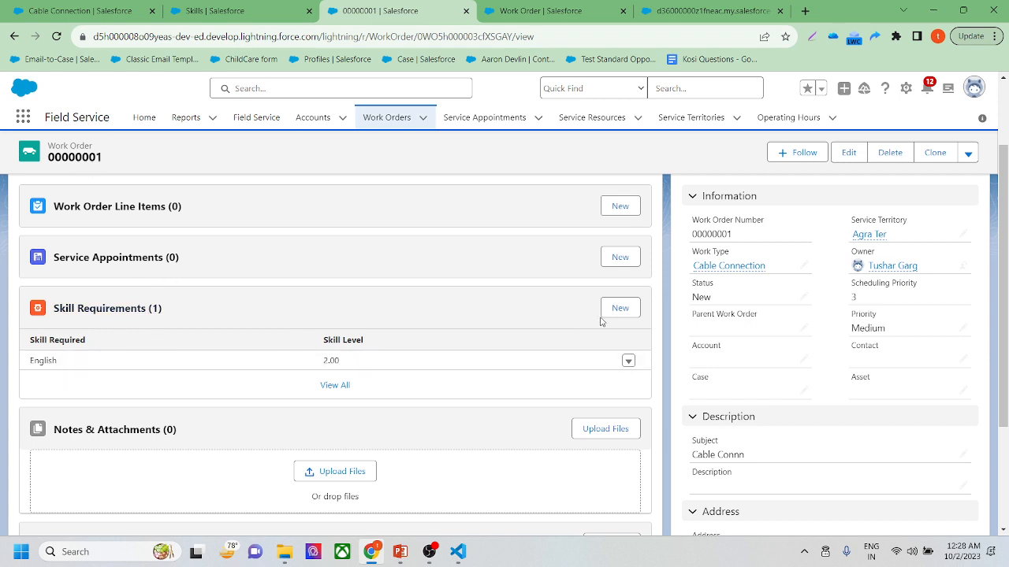
pyautogui.click(628, 361)
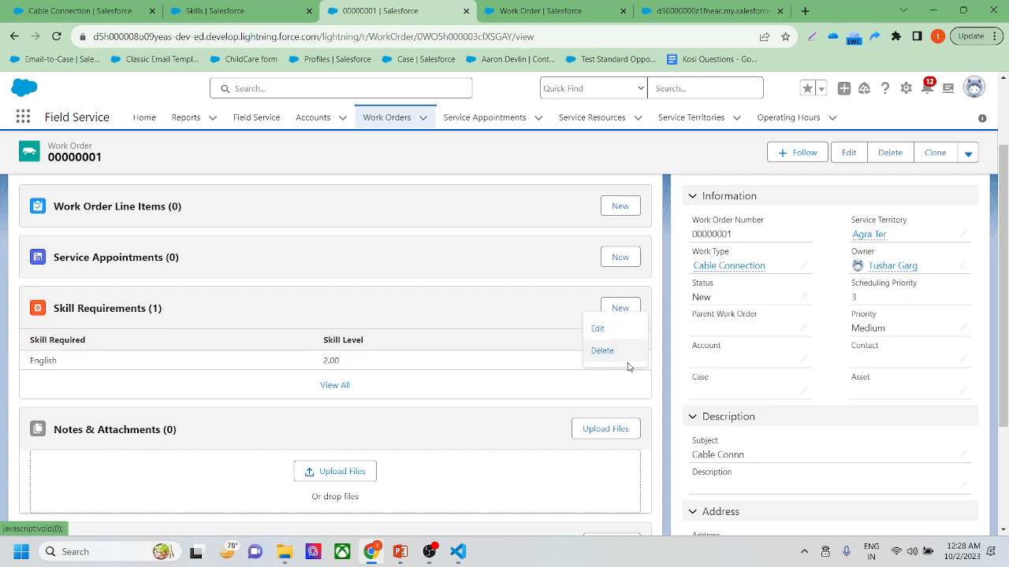
pyautogui.click(527, 337)
pyautogui.scroll(2, 527, 313)
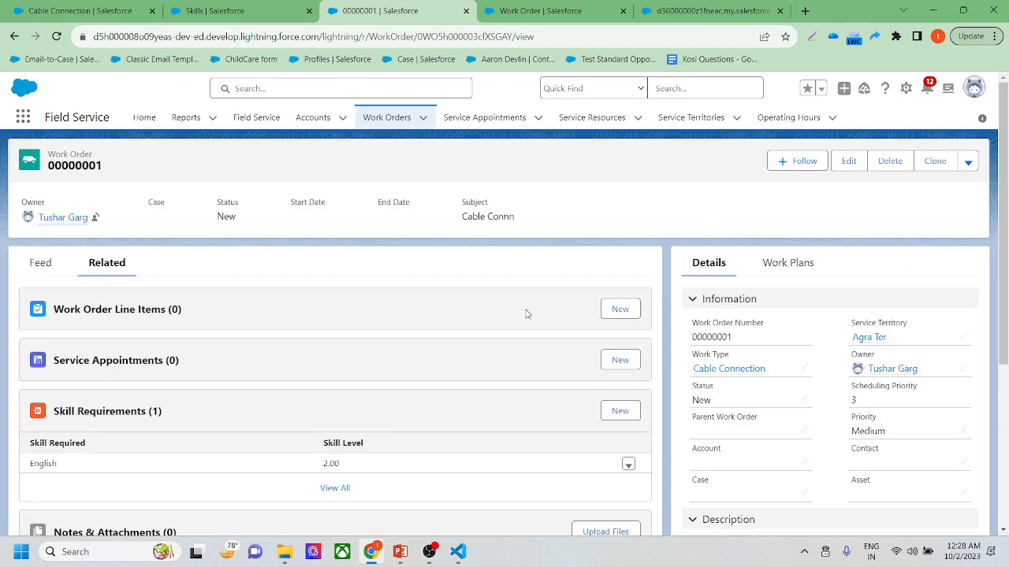
pyautogui.click(43, 265)
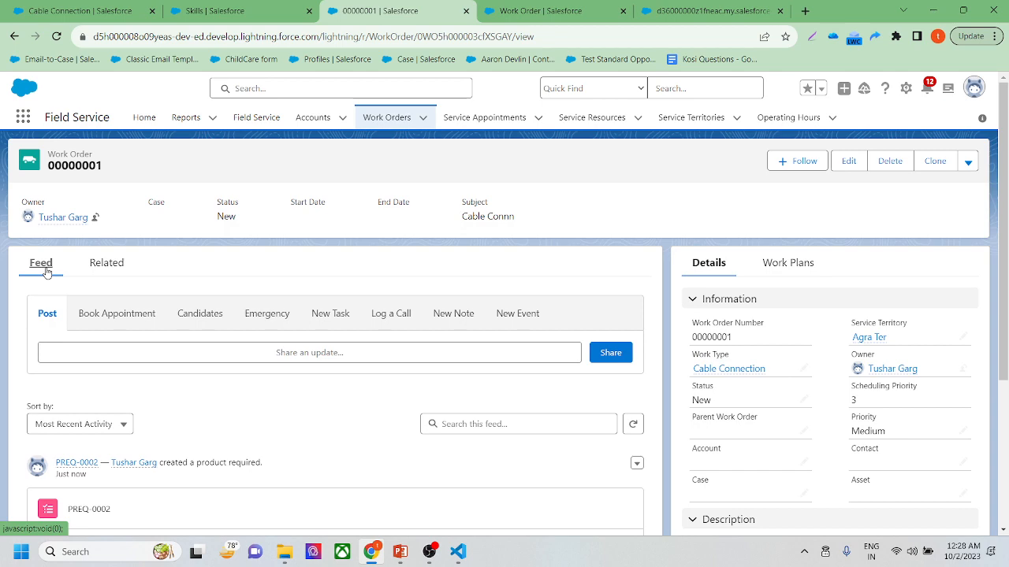
# Switch to the Field Service Lightning presentation in PowerPoint and review the Work Order, Service Territories and Work Type slides.
pyautogui.click(399, 552)
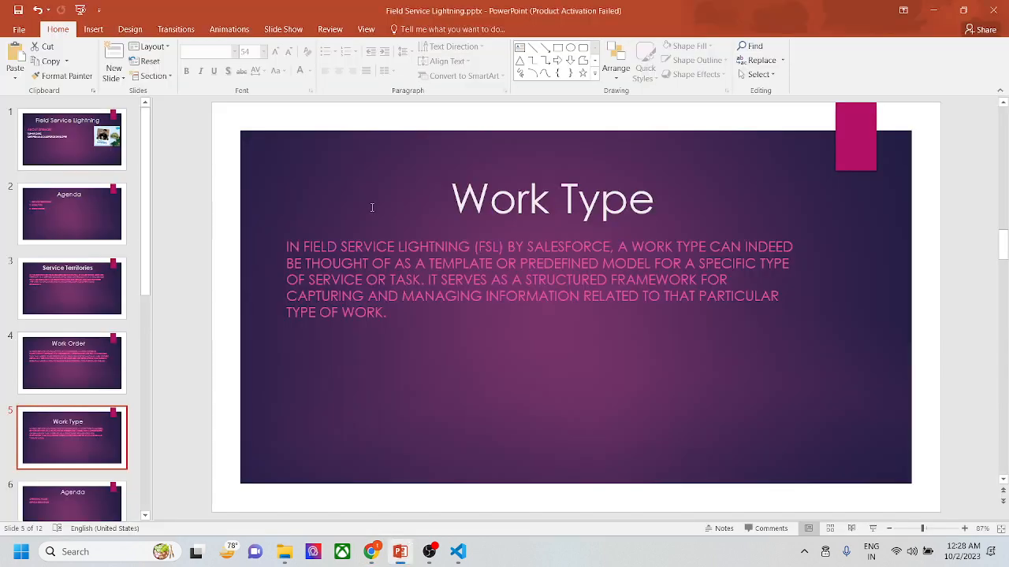
pyautogui.click(83, 386)
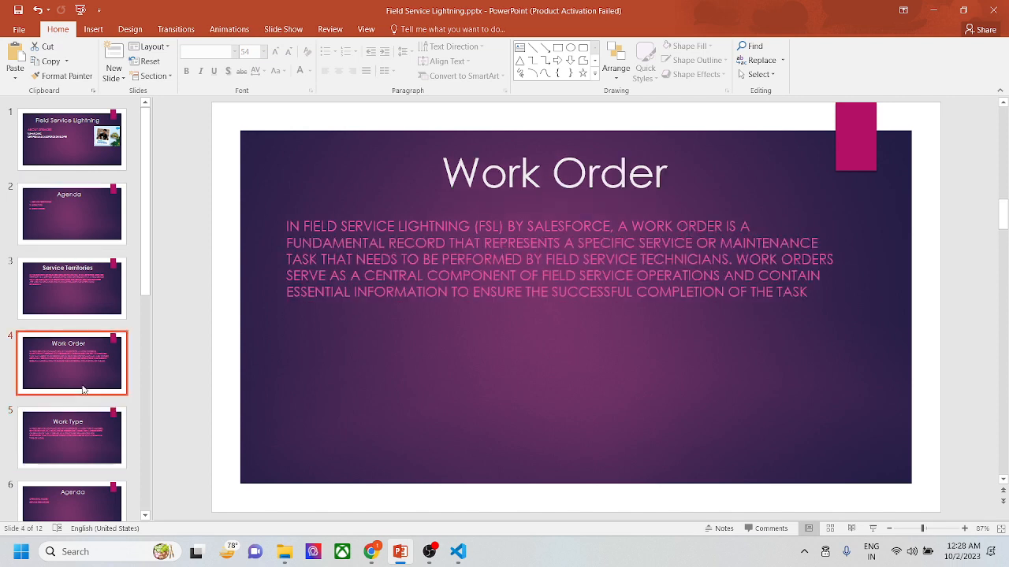
pyautogui.click(88, 297)
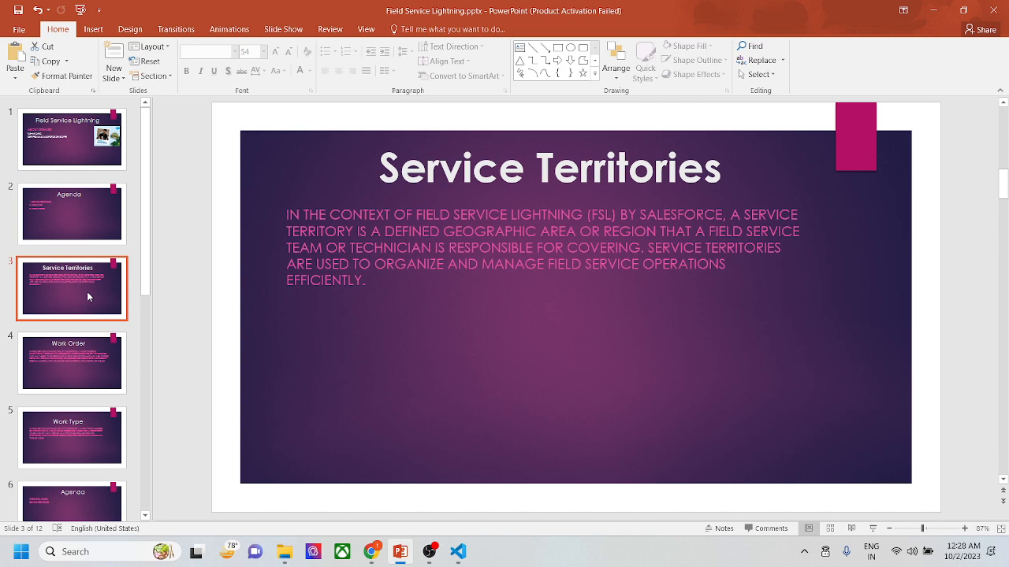
pyautogui.click(69, 438)
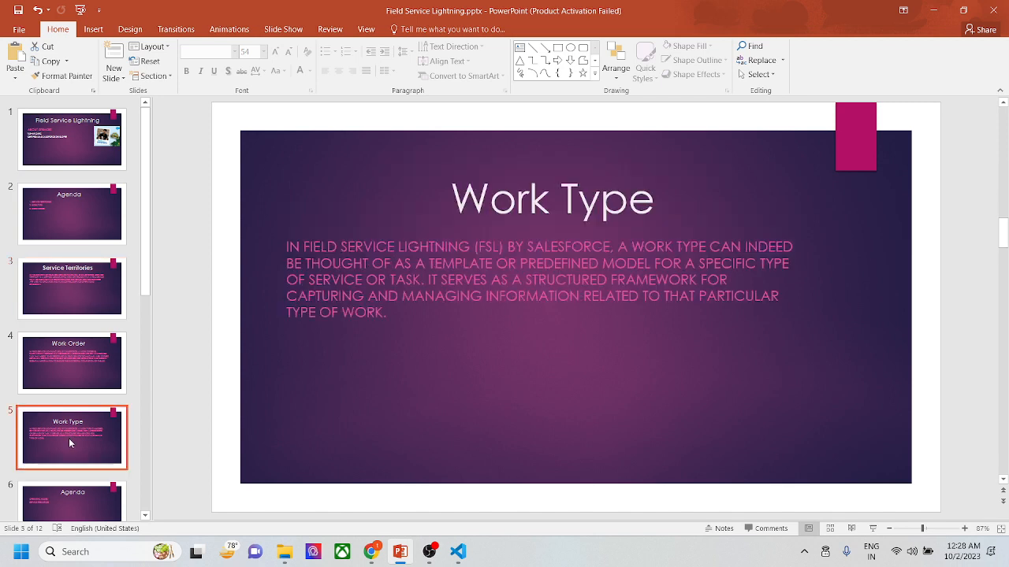